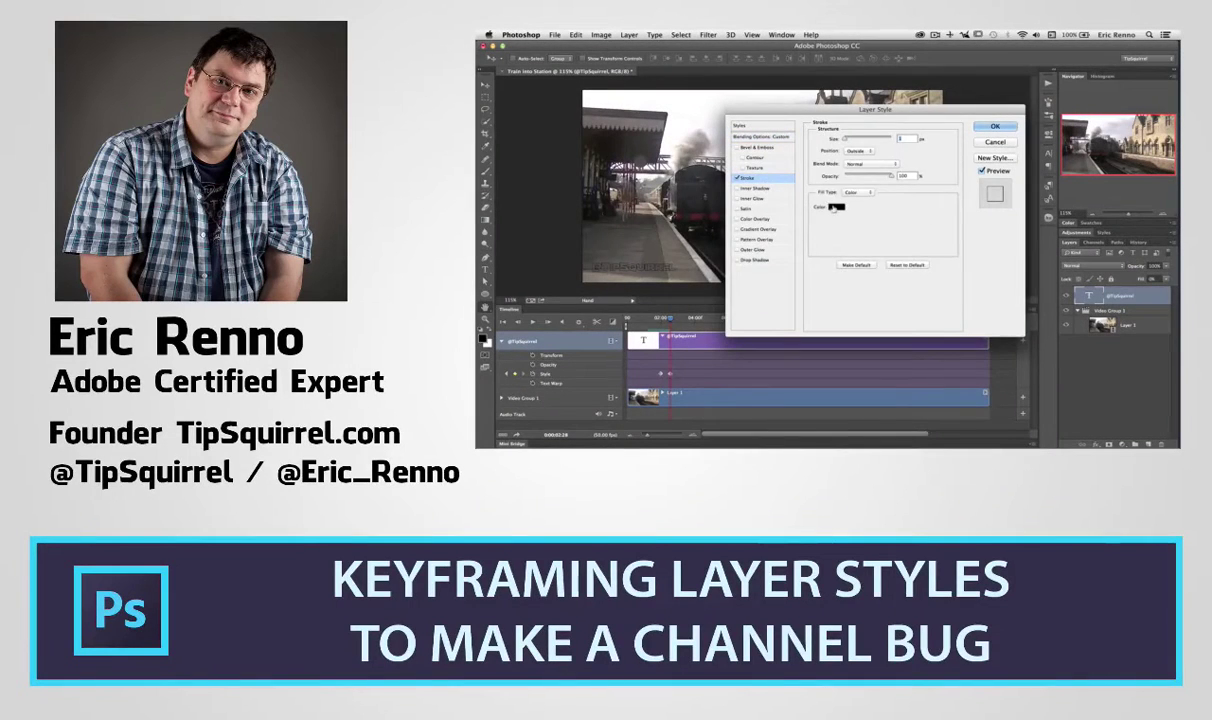
Set the watermark's stroke colour to white and add an inner glow enlarged to 2 px
click(834, 207)
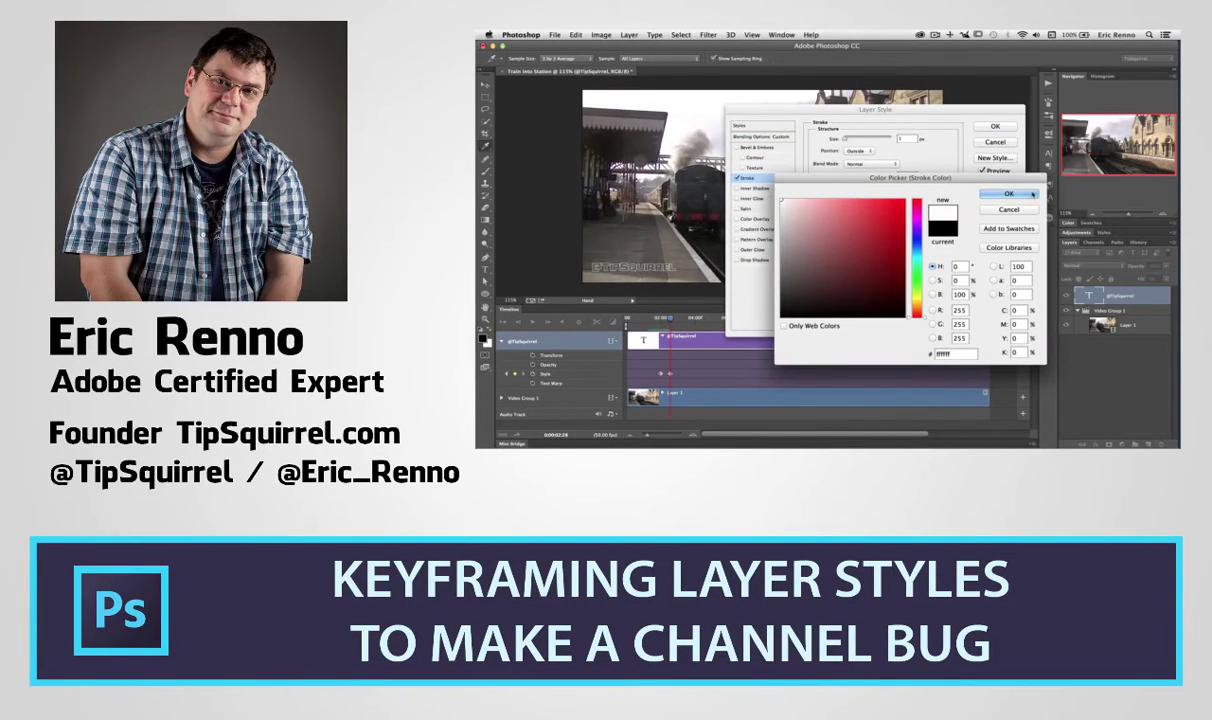
click(1030, 194)
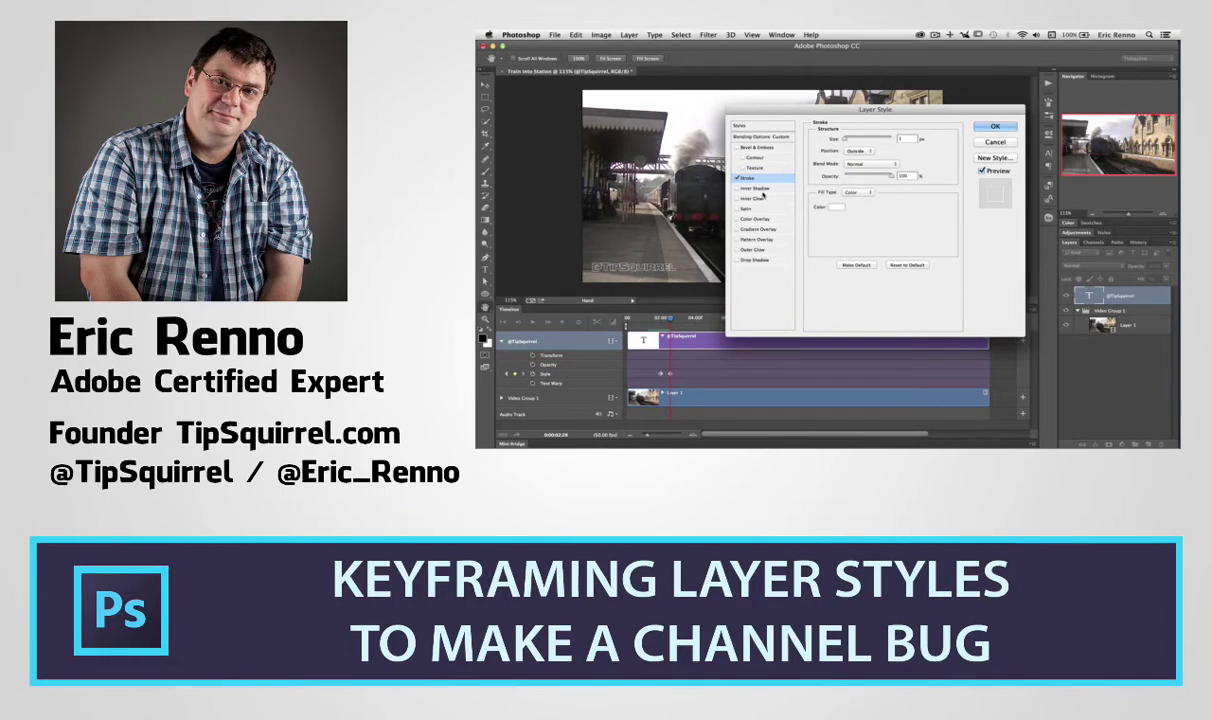
click(760, 198)
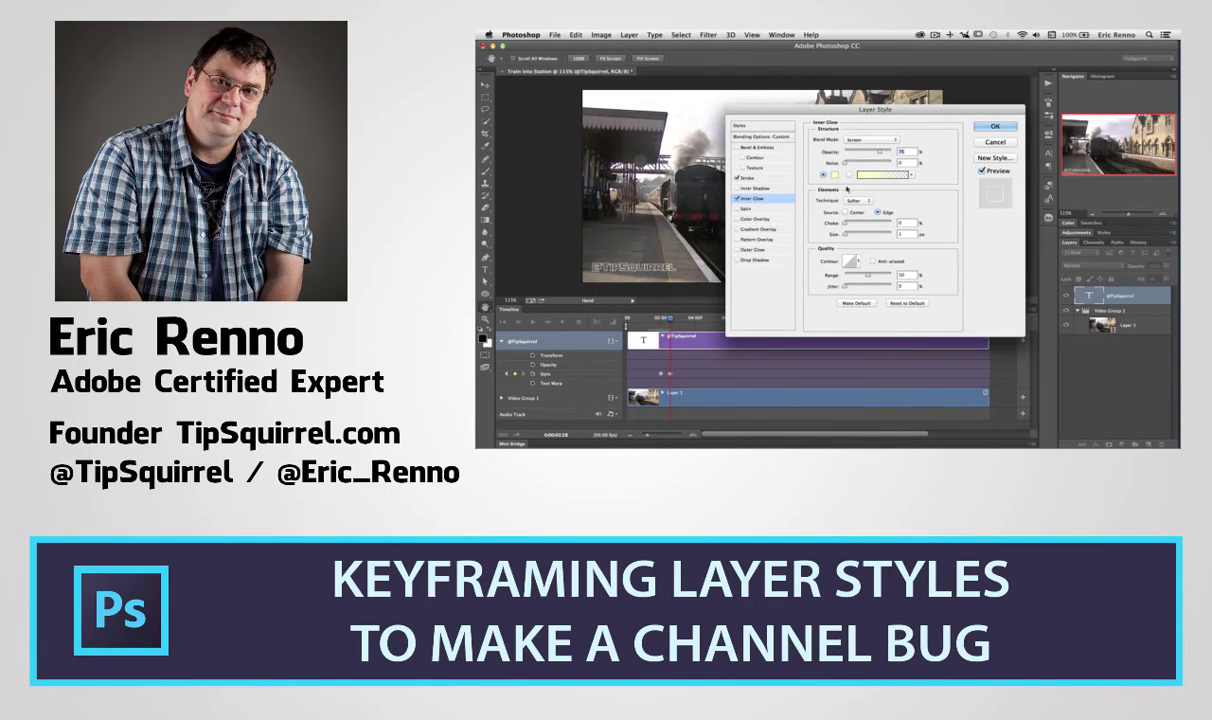
click(835, 175)
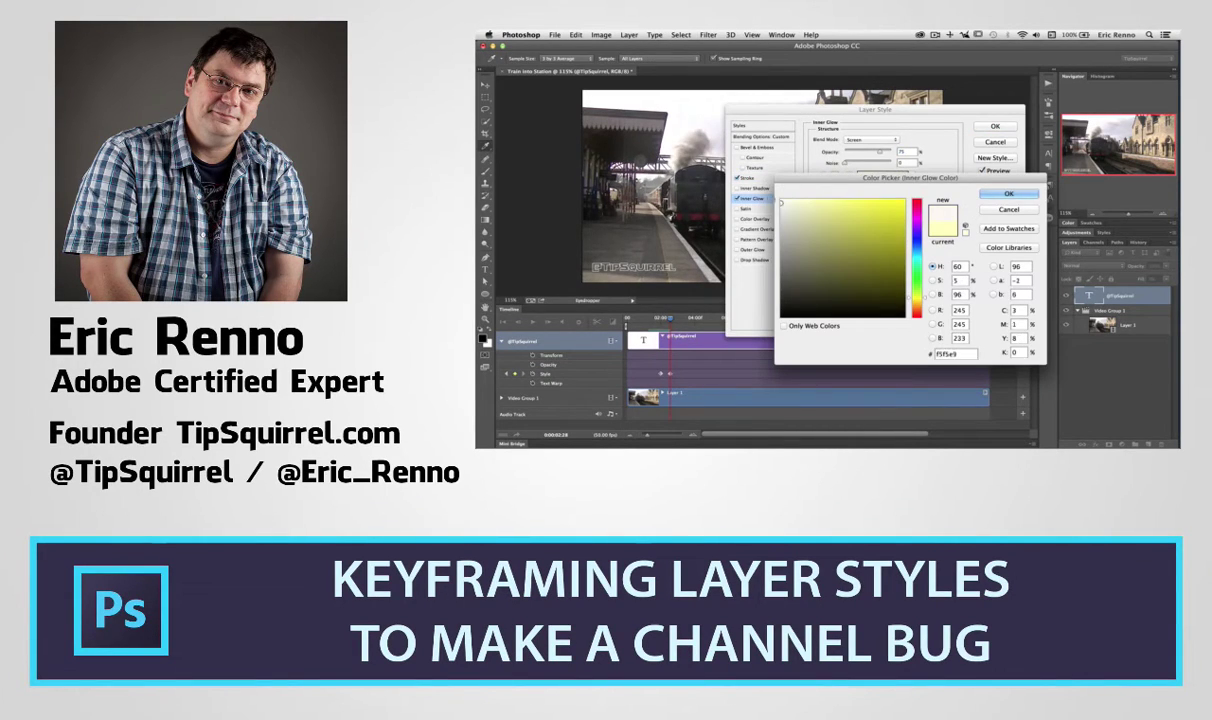
key(Return)
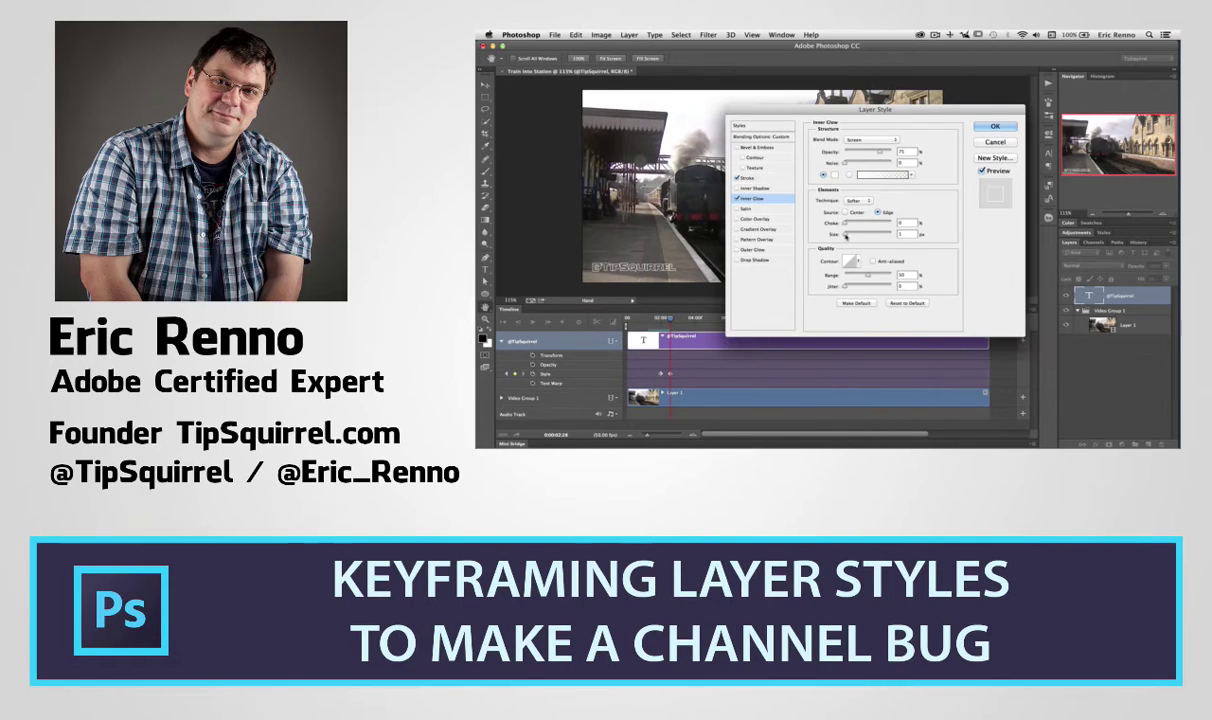
drag(845, 234, 847, 234)
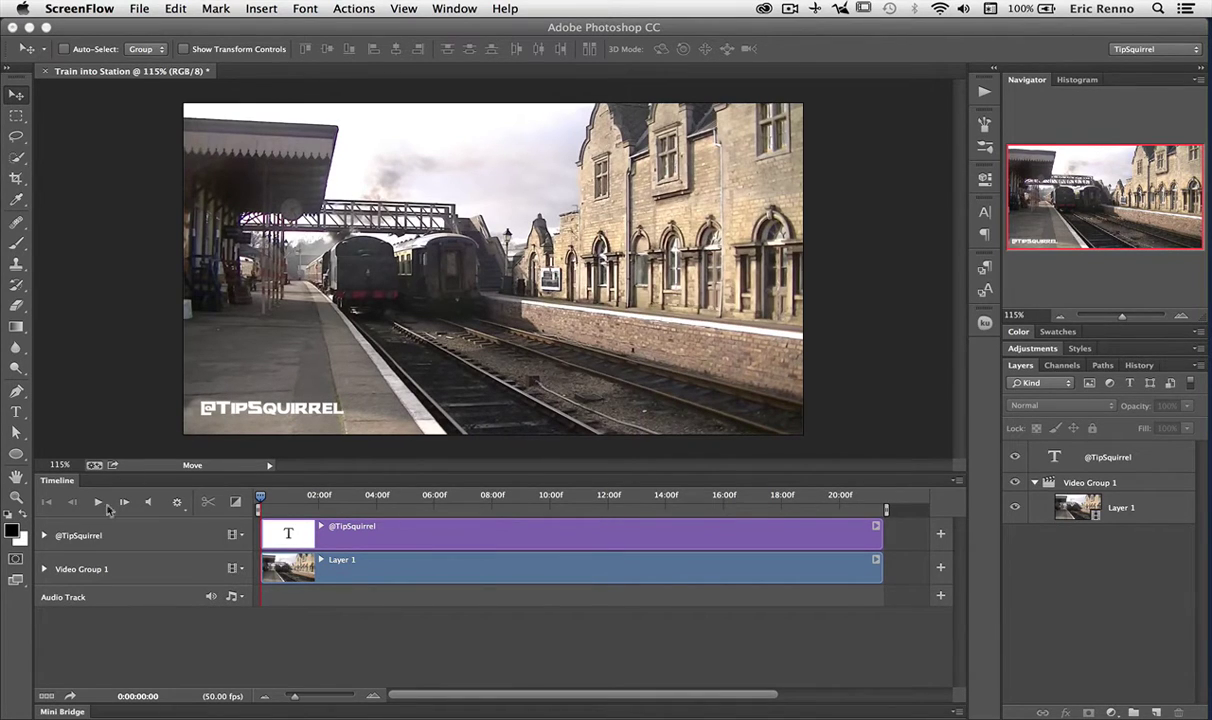
click(43, 537)
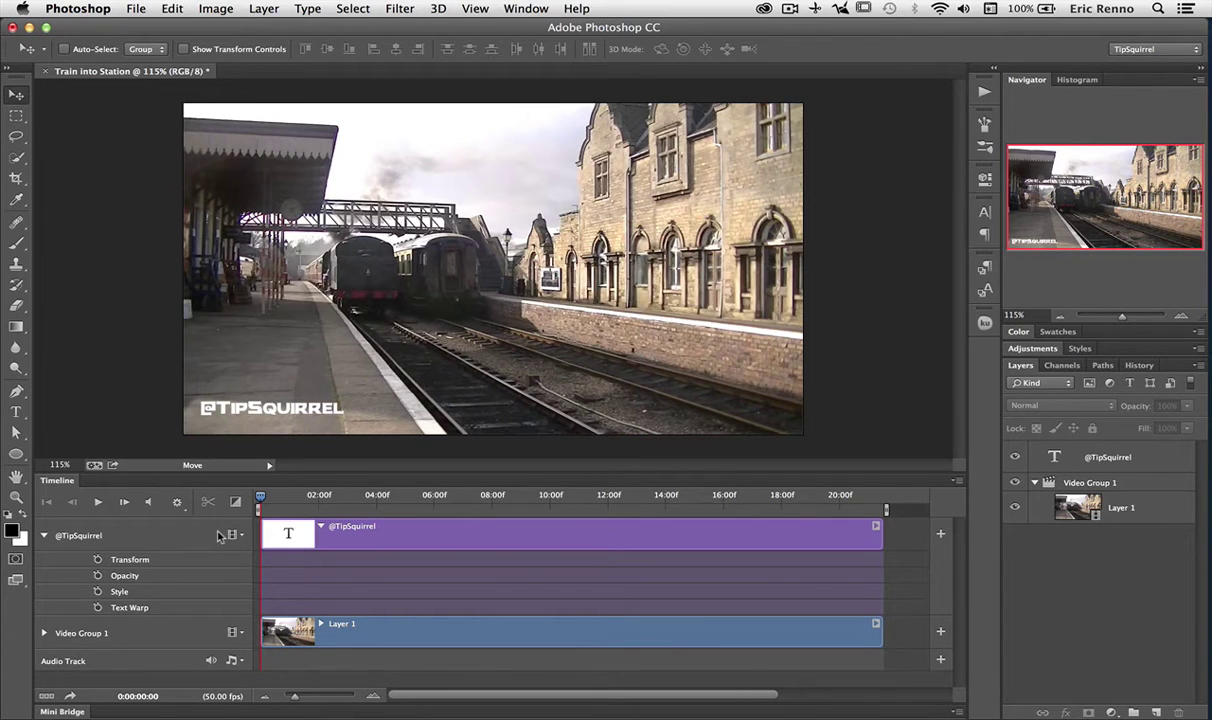
drag(260, 496, 318, 499)
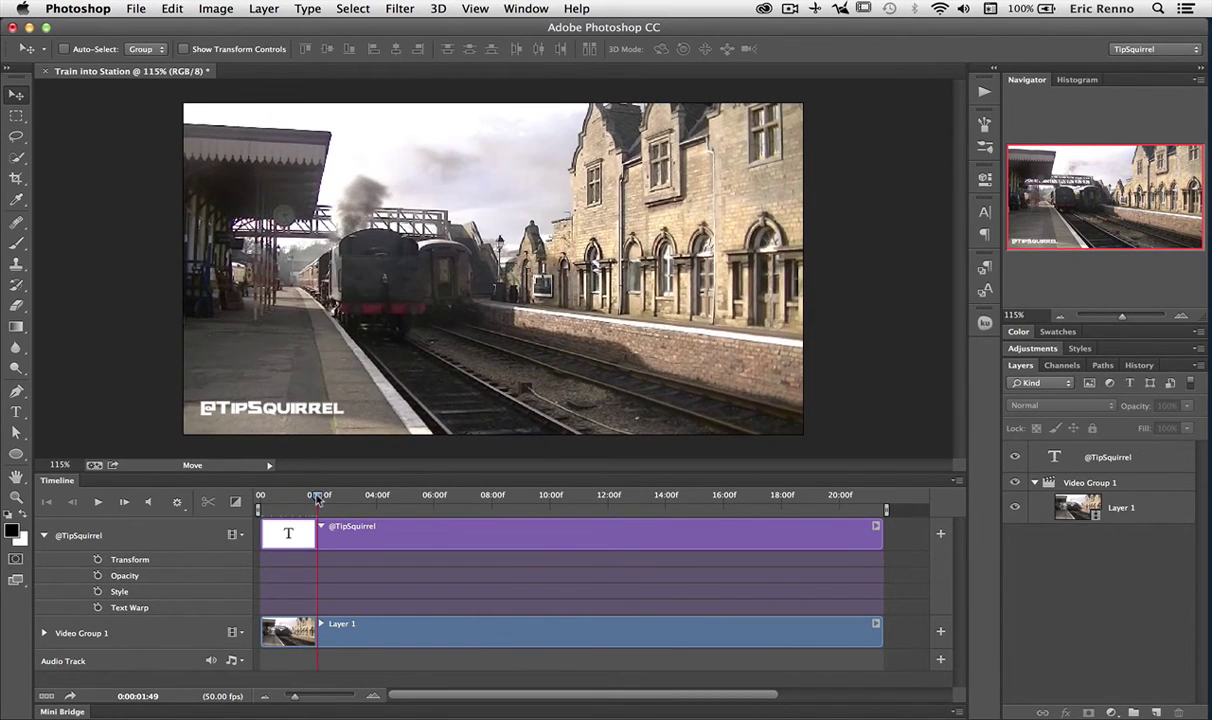
click(98, 592)
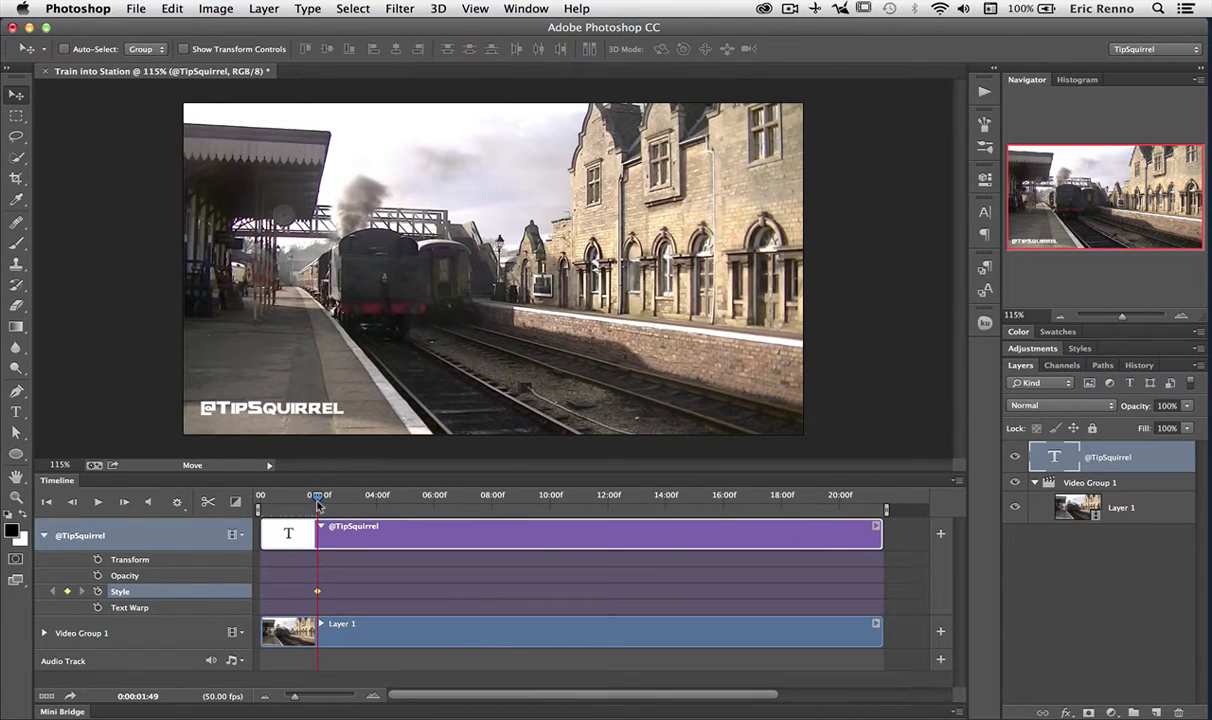
drag(316, 496, 334, 503)
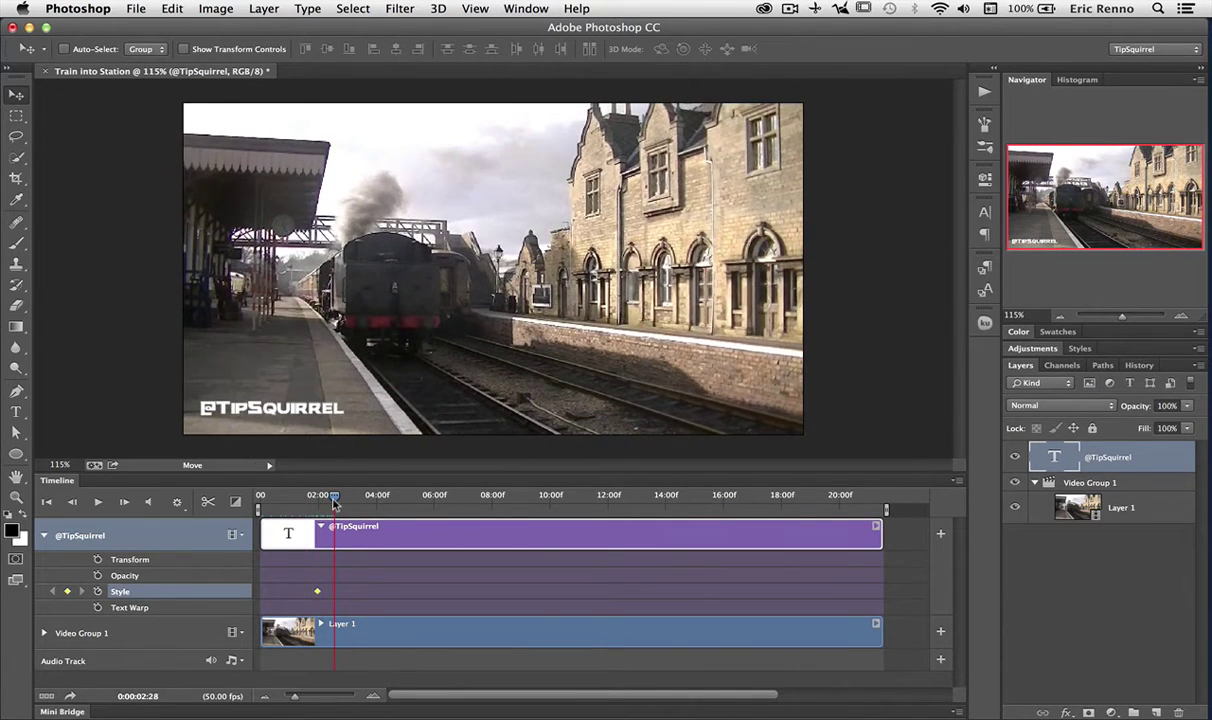
double_click(1151, 455)
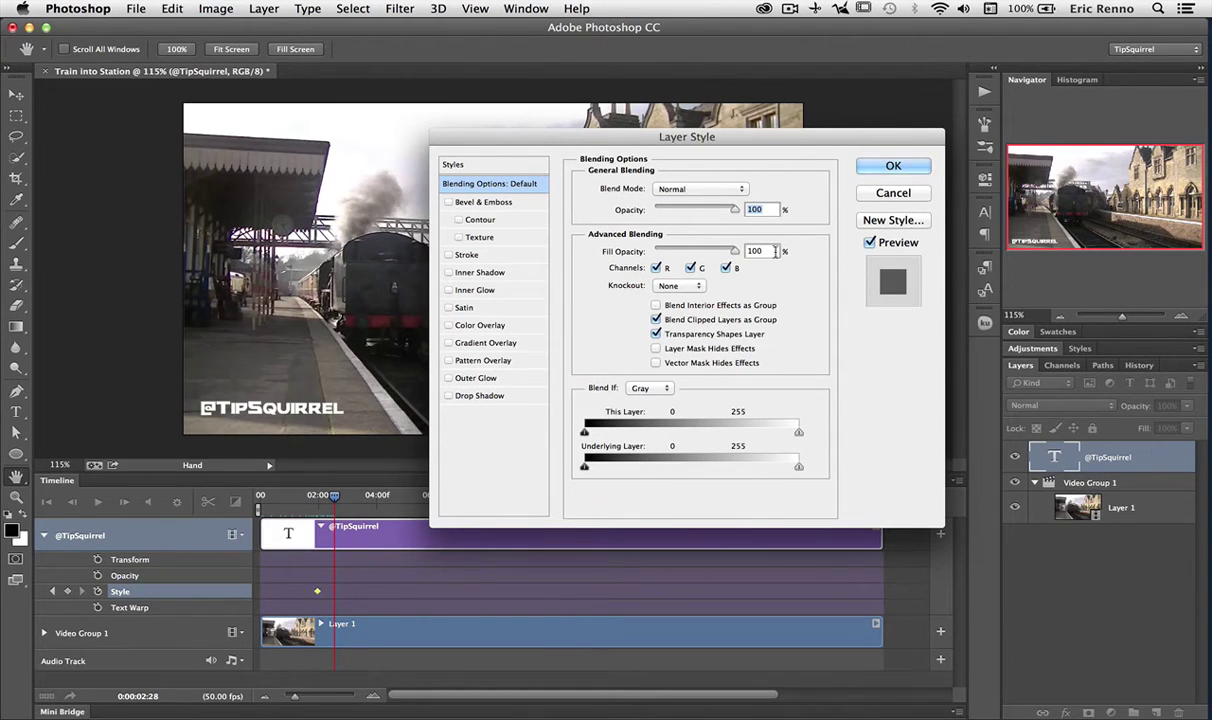
drag(734, 251, 652, 250)
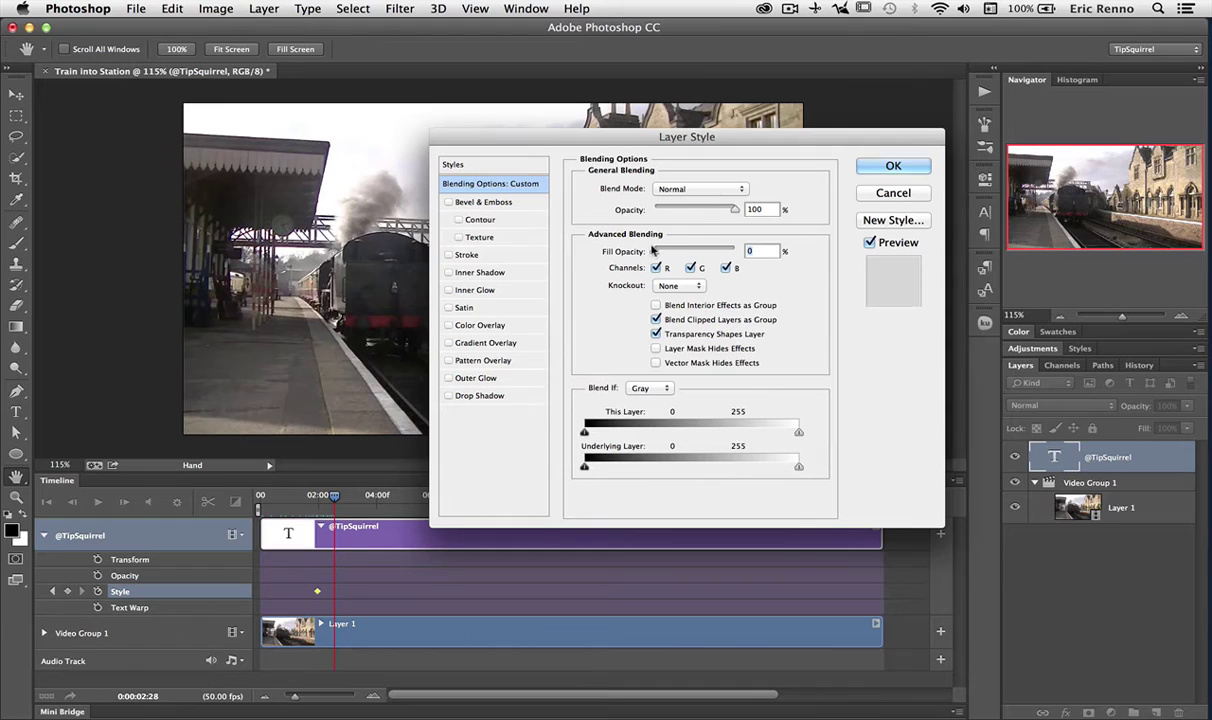
click(879, 167)
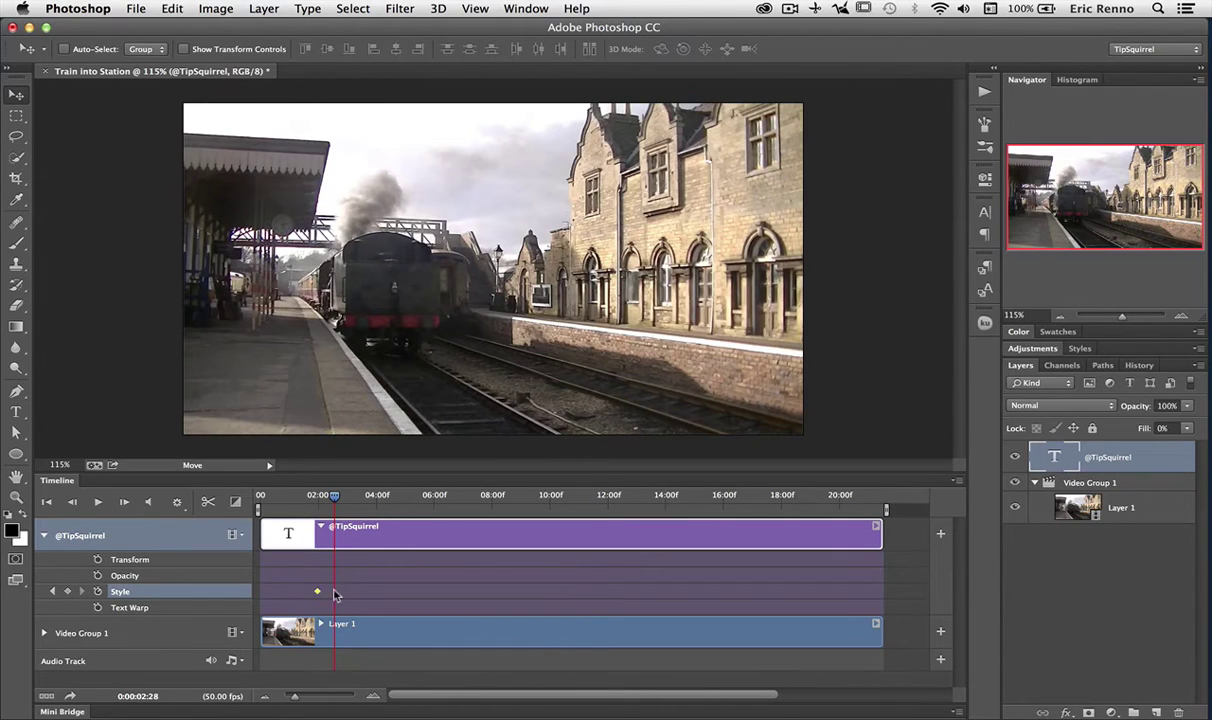
Add a Style keyframe at 2:28, then move the playhead to about 2:43
click(67, 592)
mouse_move(334, 497)
mouse_down()
mouse_move(318, 497)
mouse_move(334, 497)
mouse_up()
drag(334, 497, 343, 501)
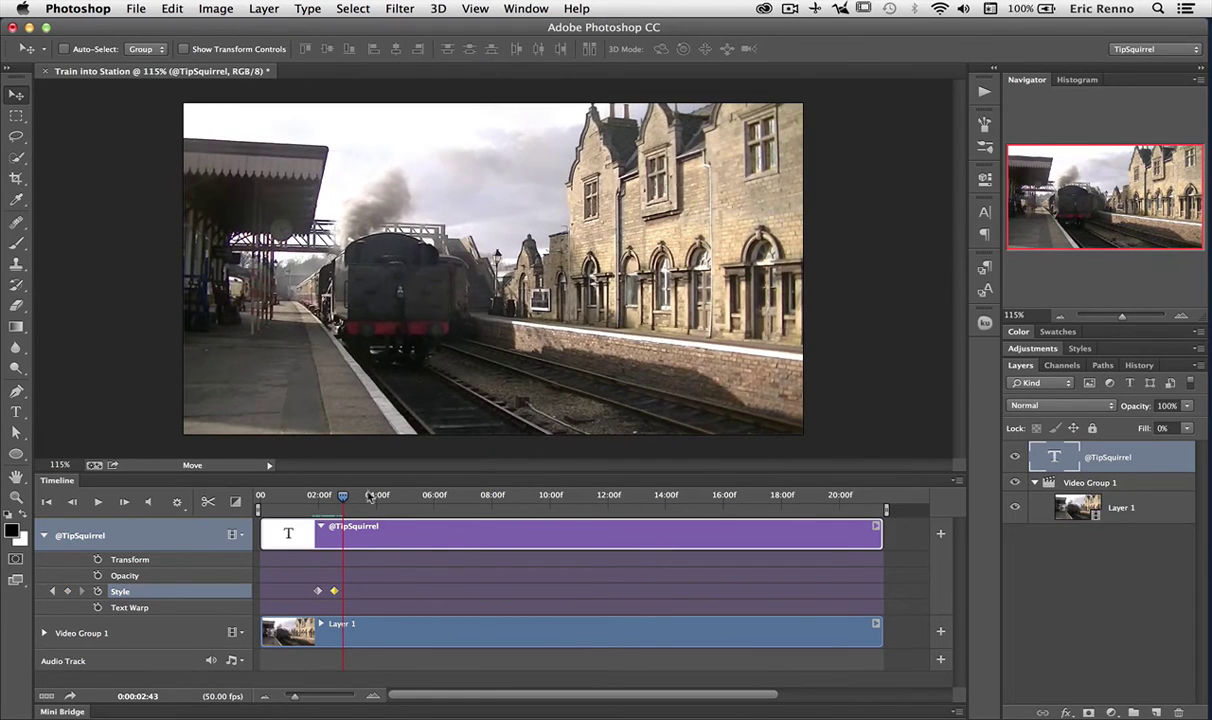
double_click(1165, 455)
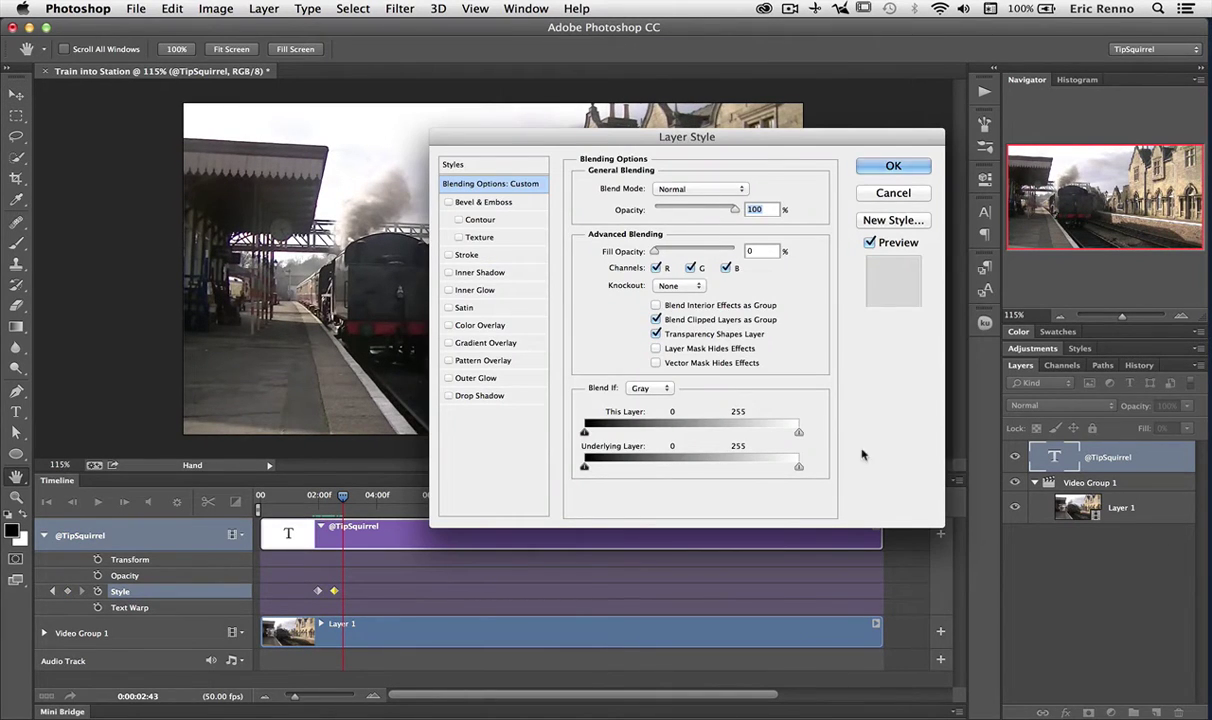
click(467, 255)
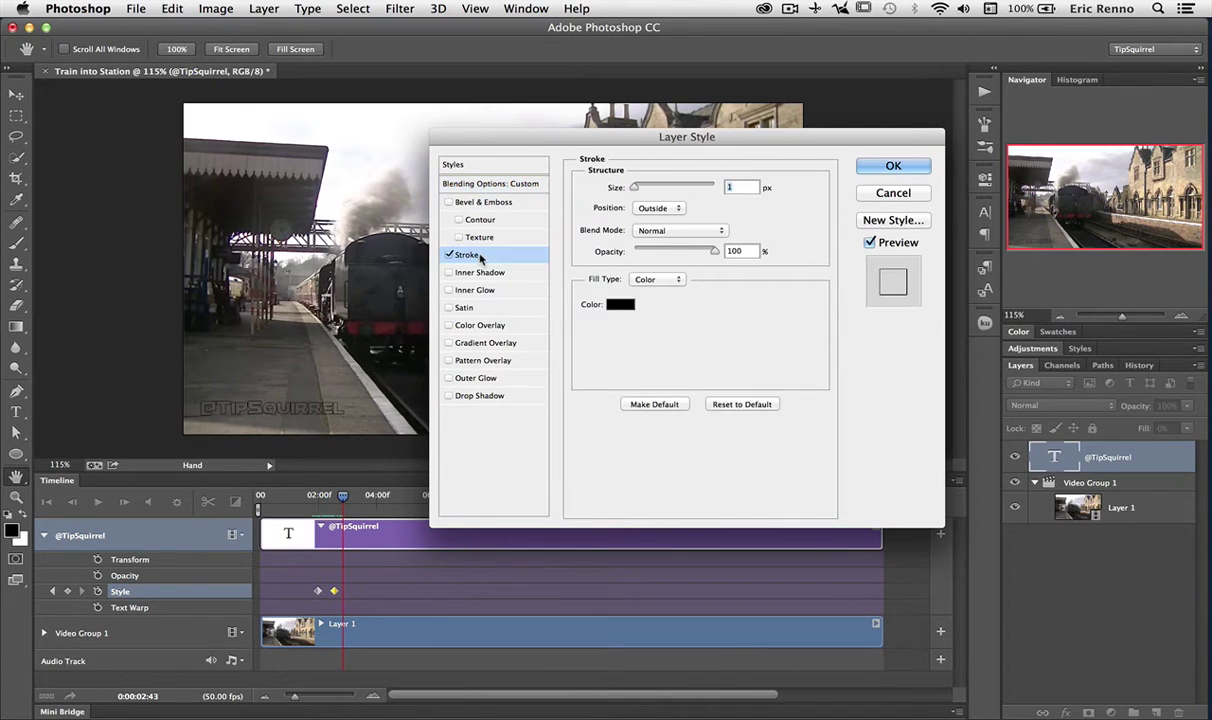
click(621, 282)
click(525, 291)
click(918, 283)
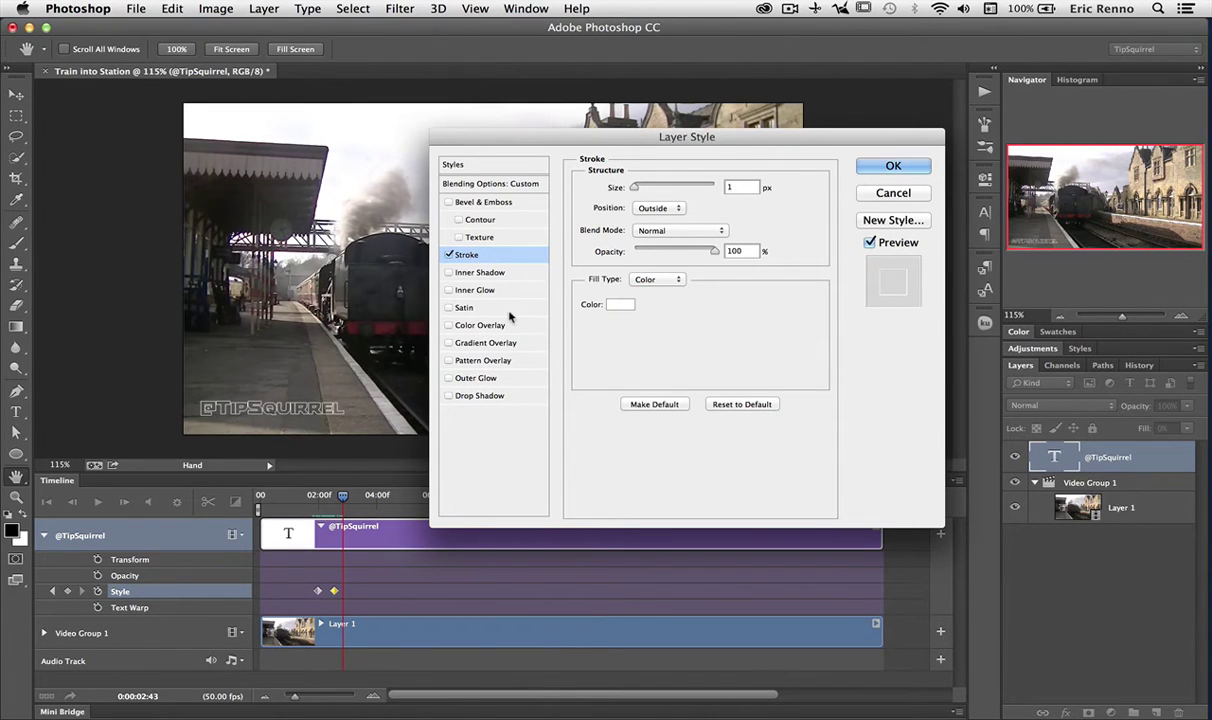
Add a white 5 px inner glow at about 58% opacity and apply the styles
click(478, 290)
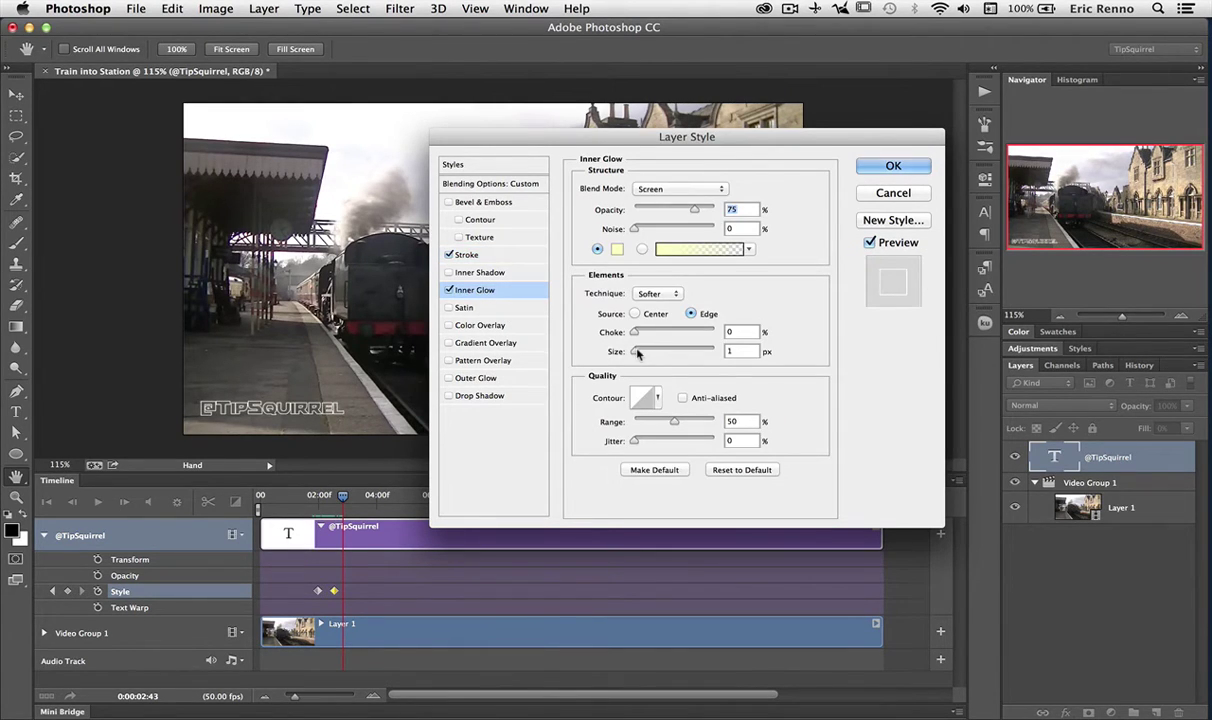
drag(637, 352, 639, 354)
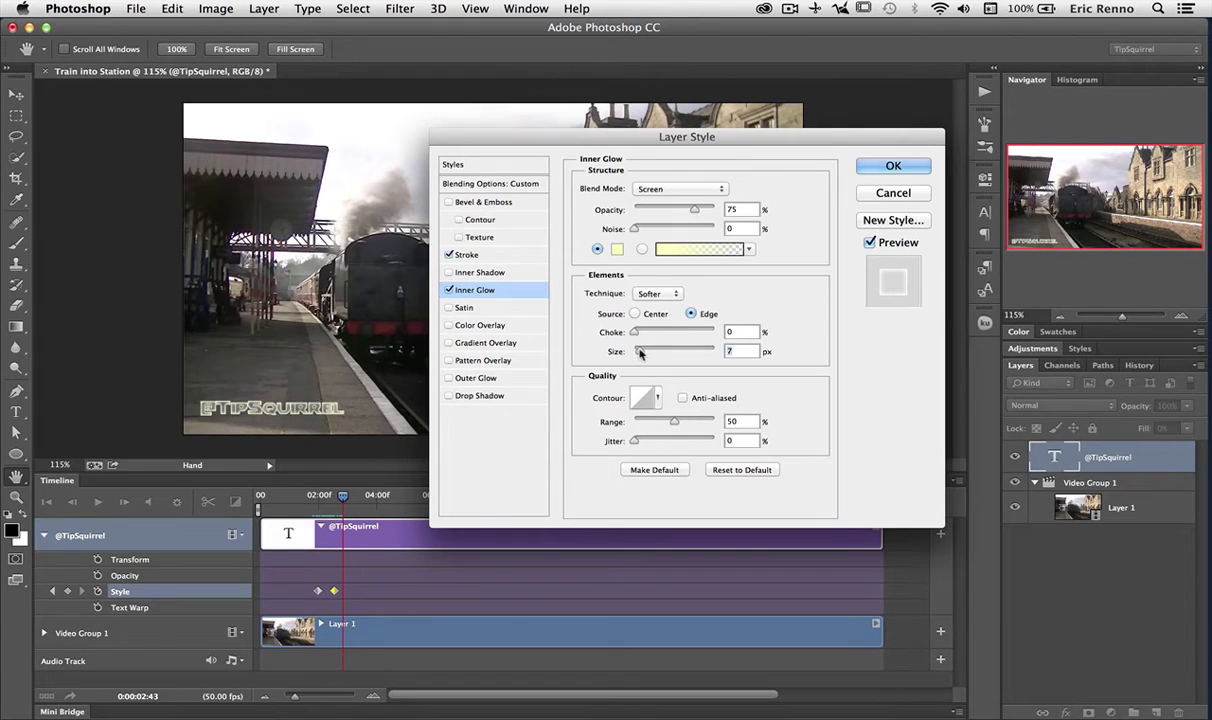
click(617, 249)
drag(560, 302, 525, 292)
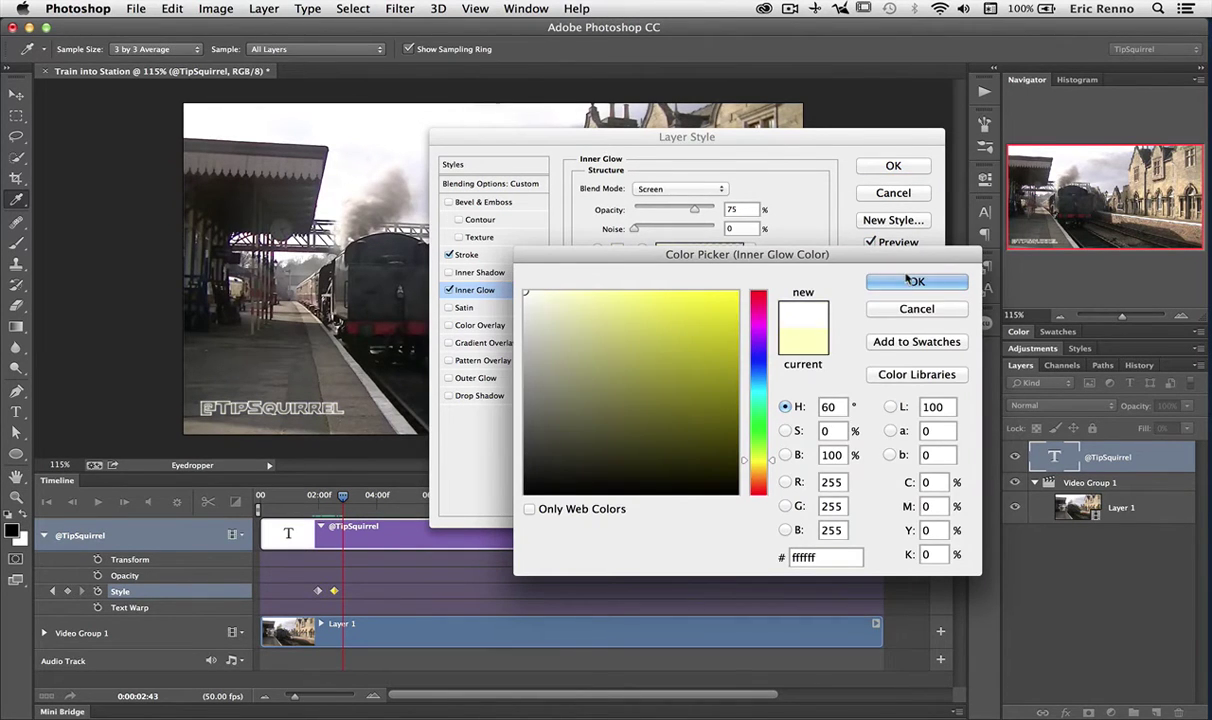
click(916, 281)
mouse_move(696, 209)
mouse_down()
mouse_move(655, 209)
mouse_move(681, 211)
mouse_up()
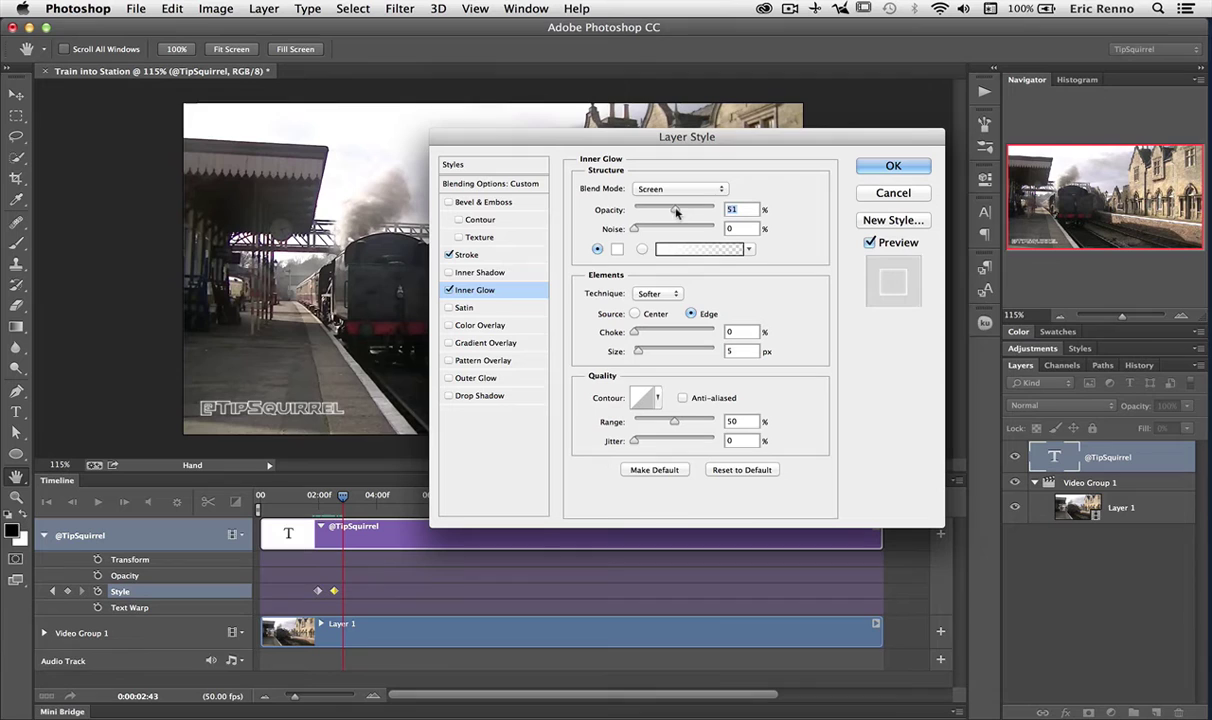
click(877, 170)
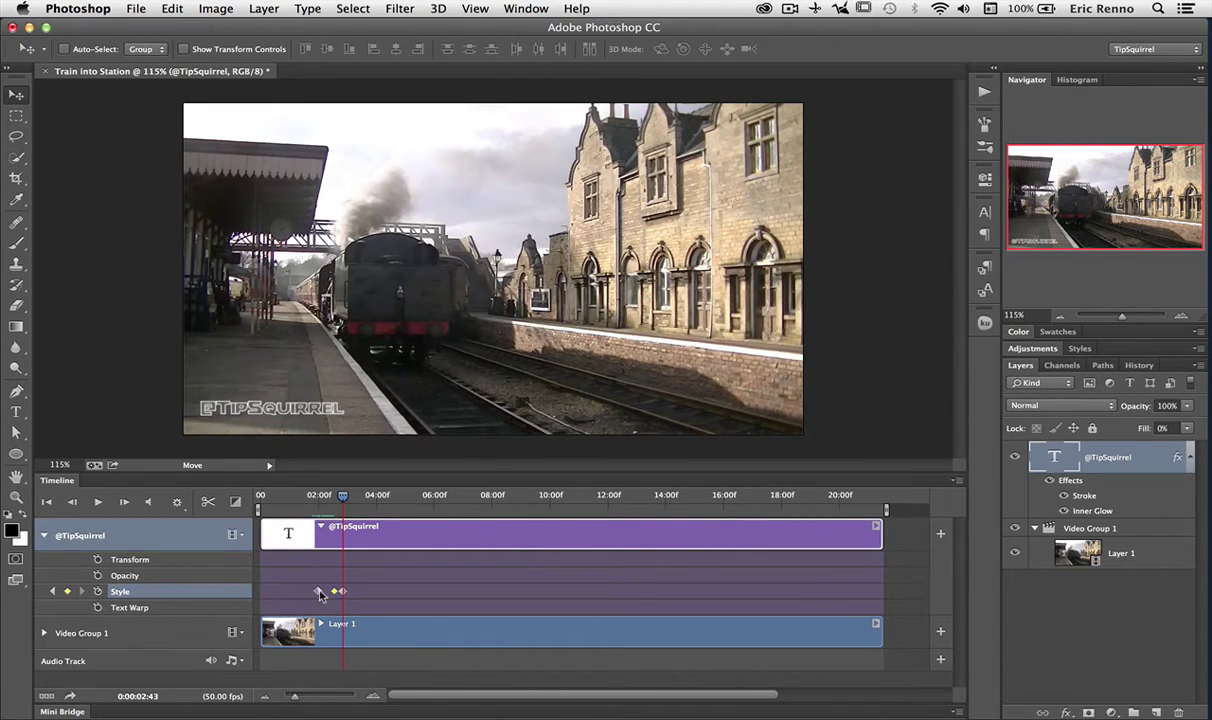
click(317, 496)
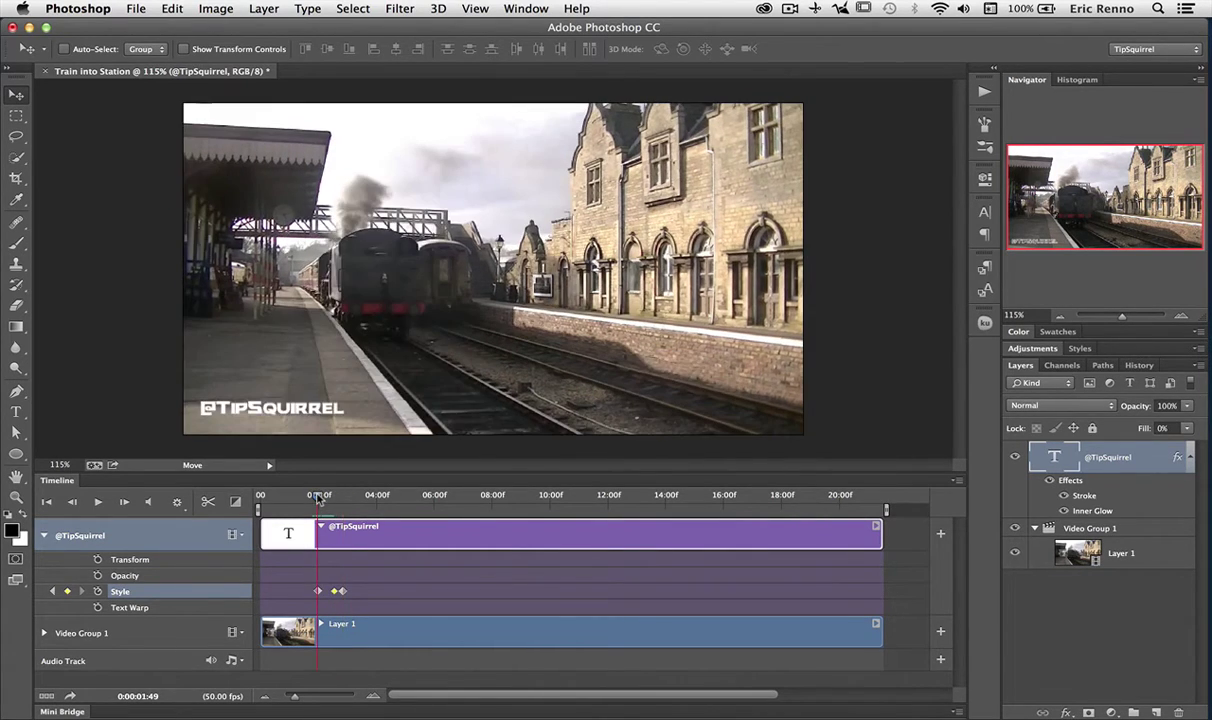
mouse_move(317, 496)
mouse_down()
mouse_move(343, 497)
mouse_move(297, 497)
mouse_up()
click(100, 502)
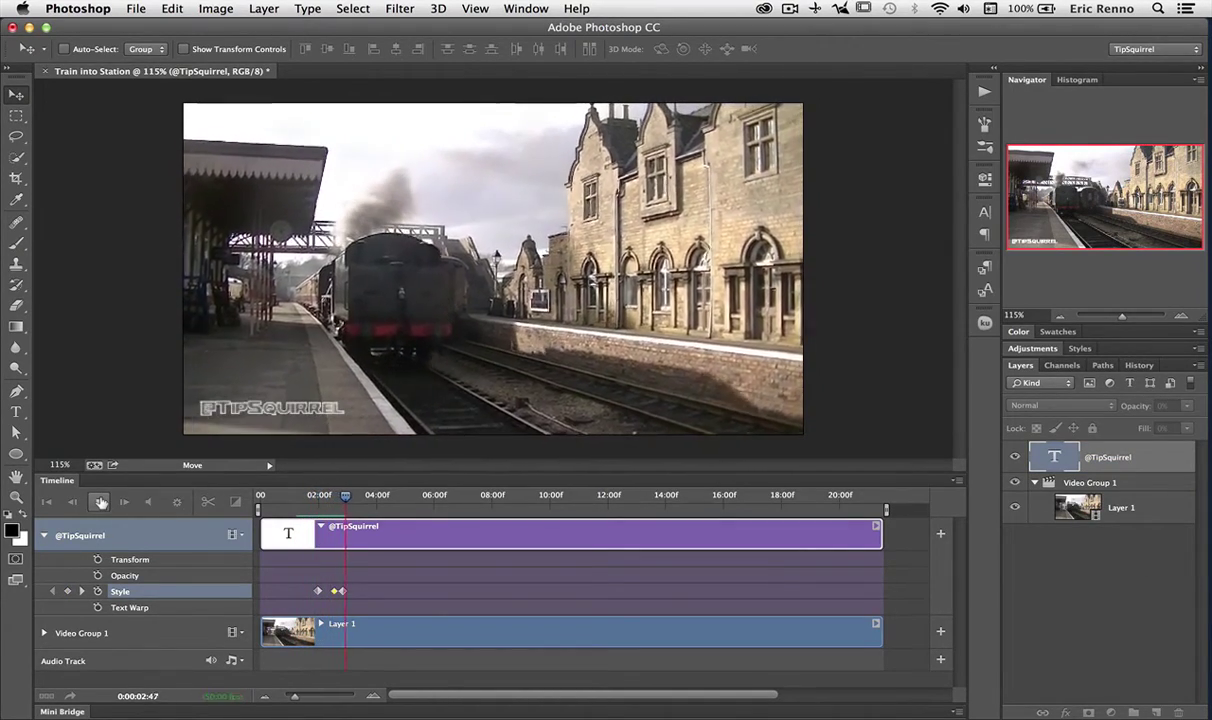
click(100, 502)
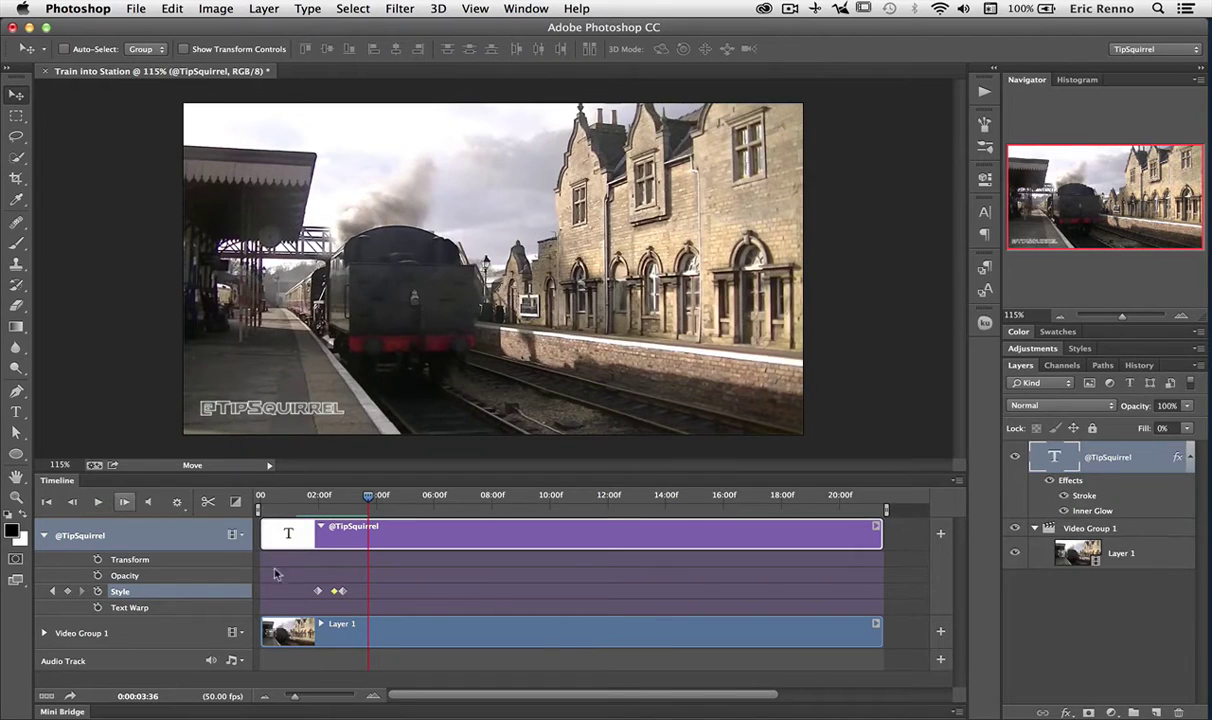
click(53, 591)
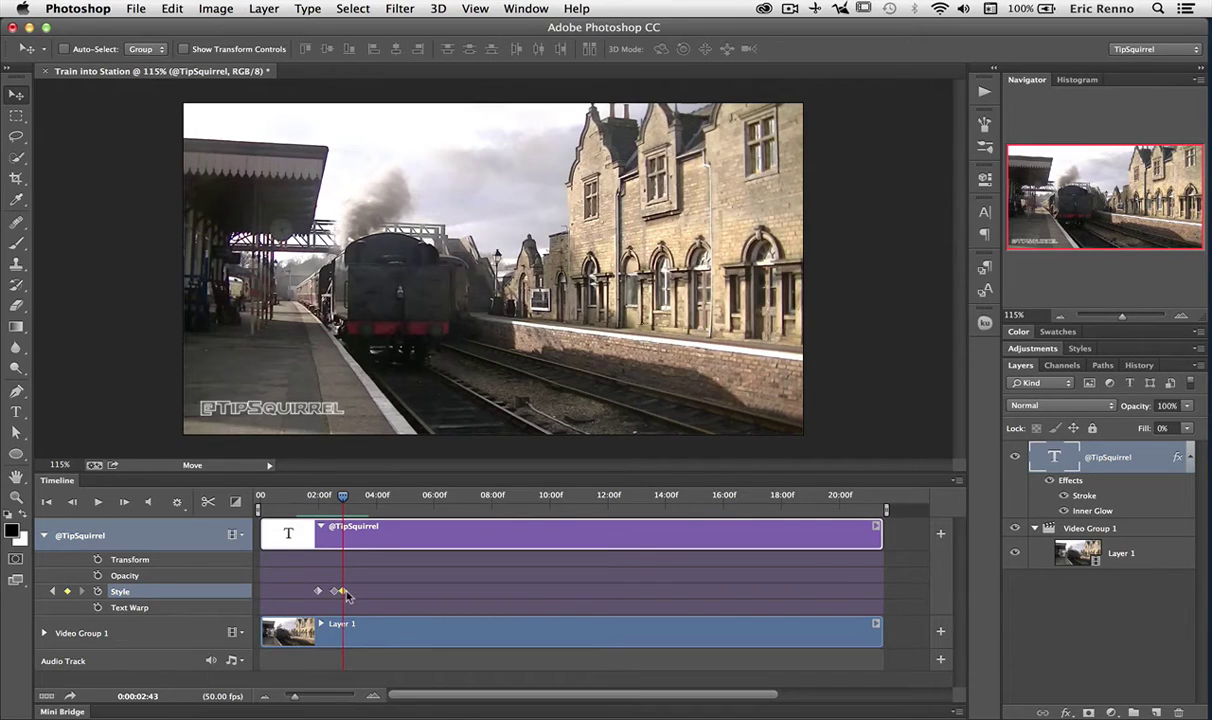
Delete the 2:43 Style keyframe and, at 2:28, give the text a white stroke
key(Delete)
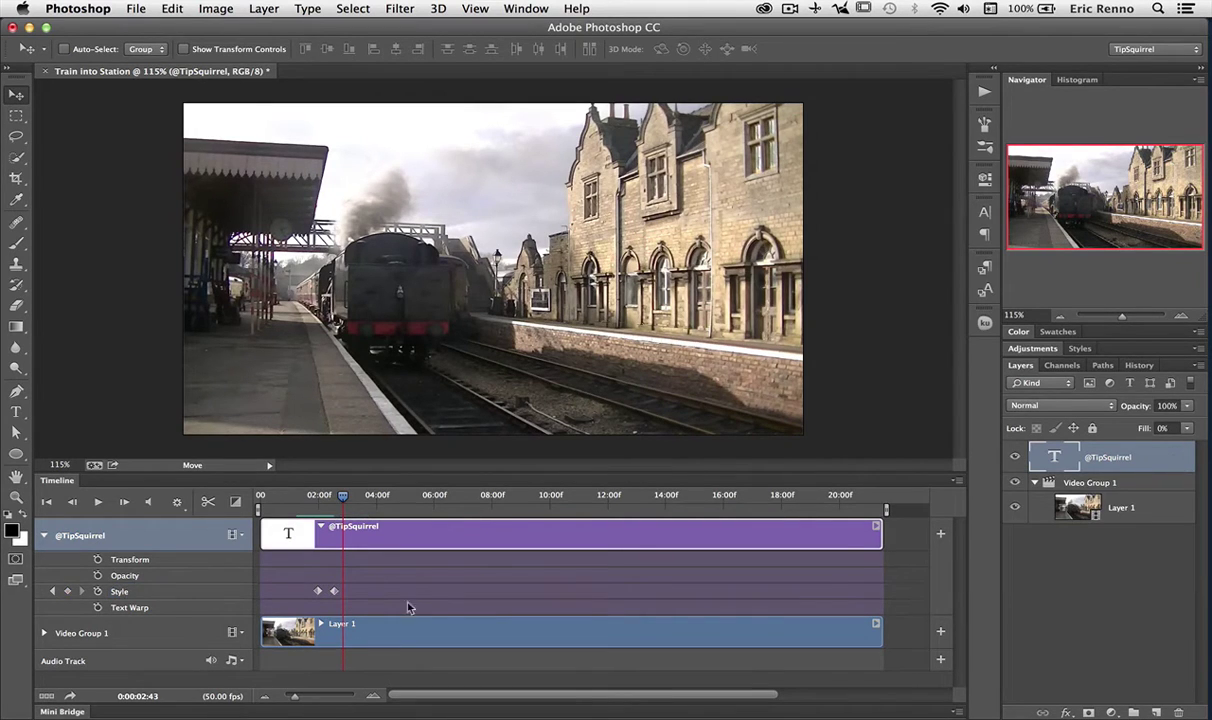
click(55, 593)
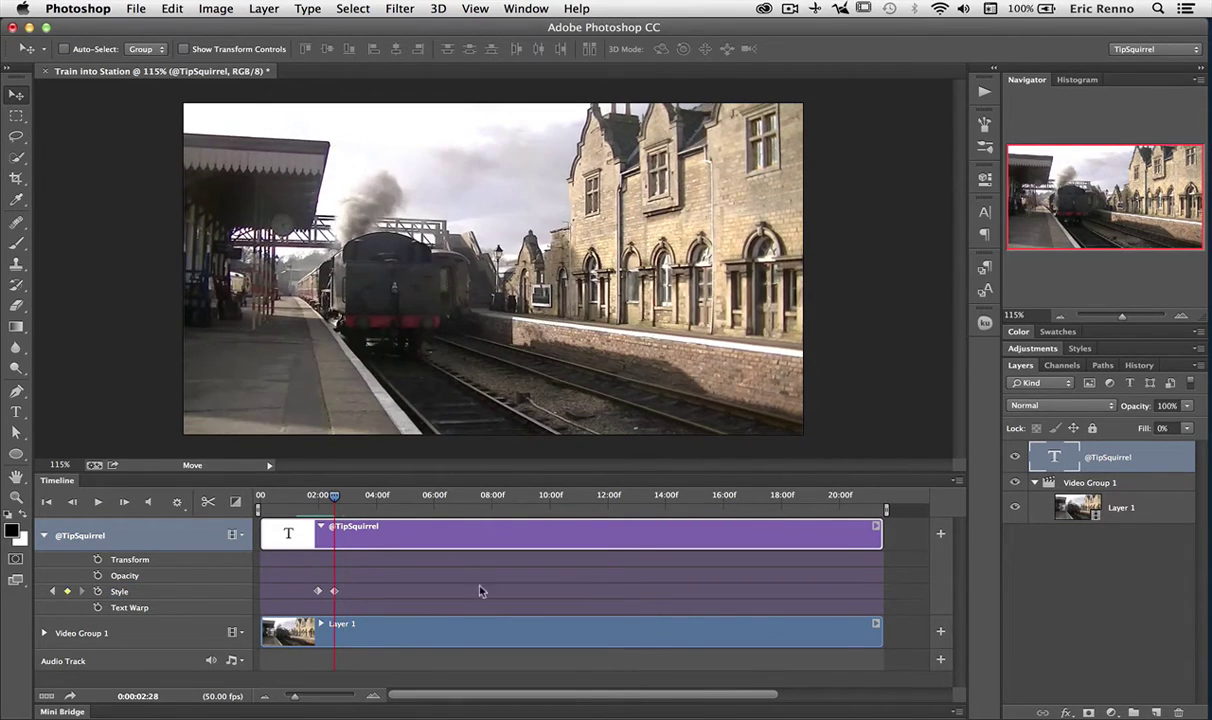
double_click(1150, 458)
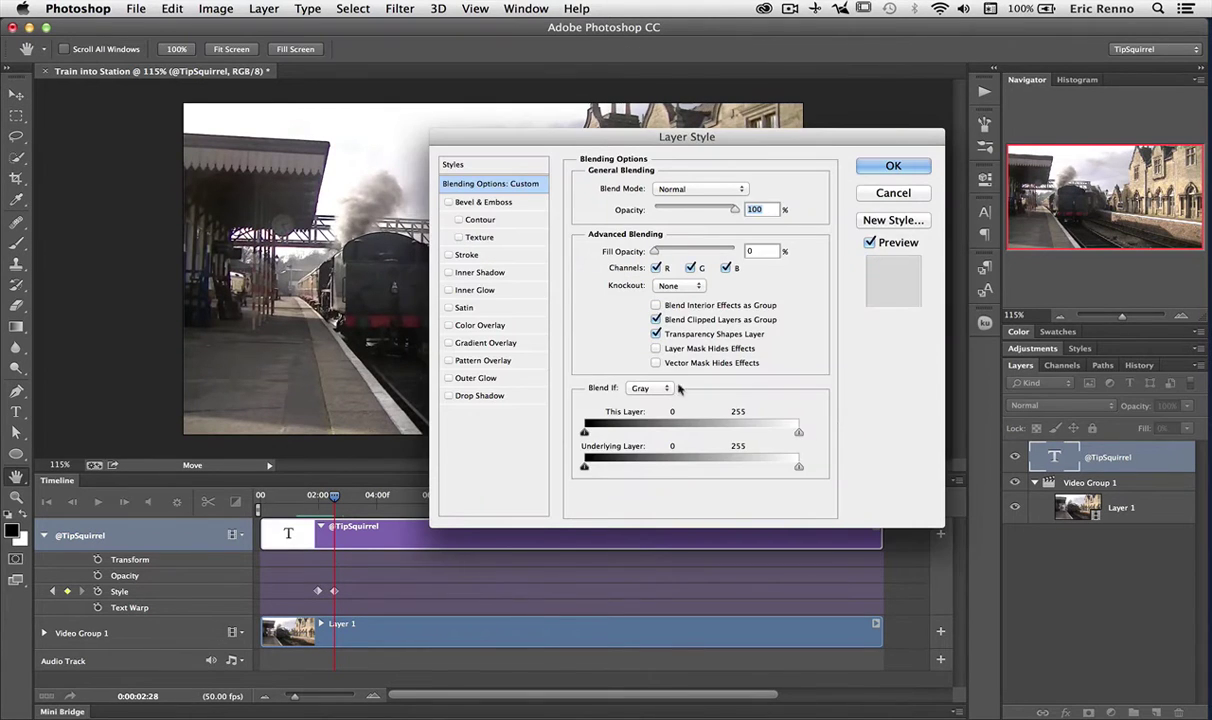
click(470, 255)
click(617, 313)
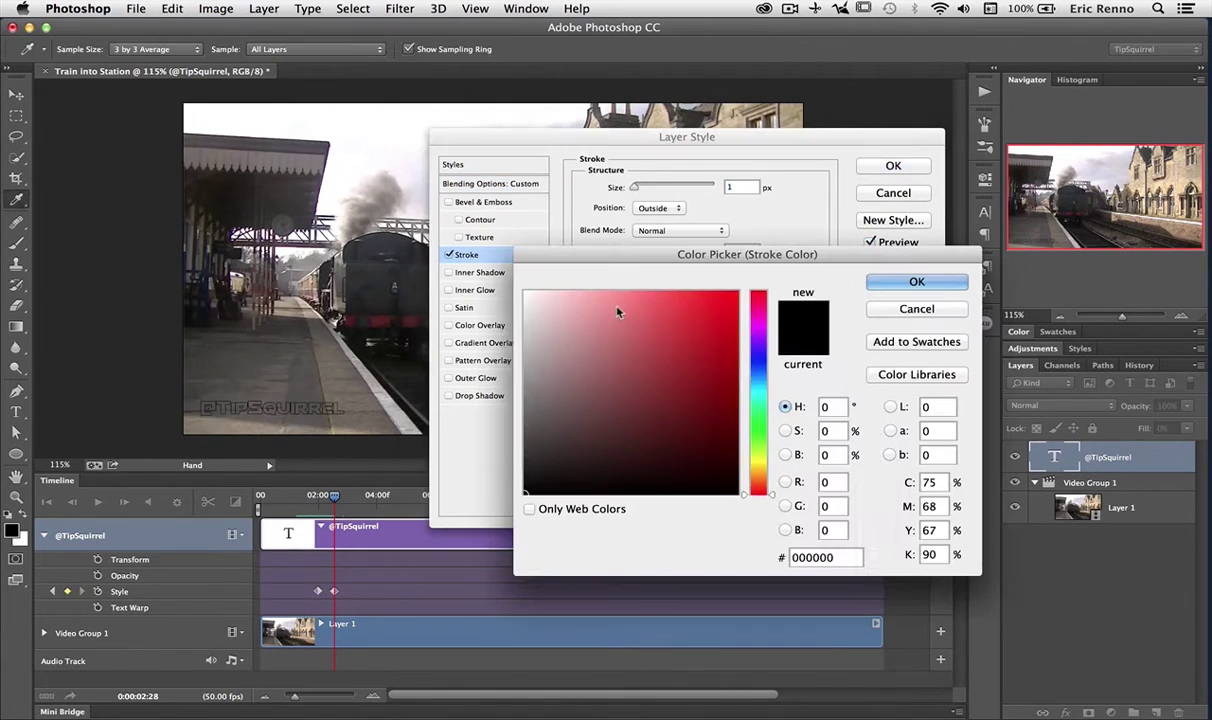
drag(617, 313, 518, 282)
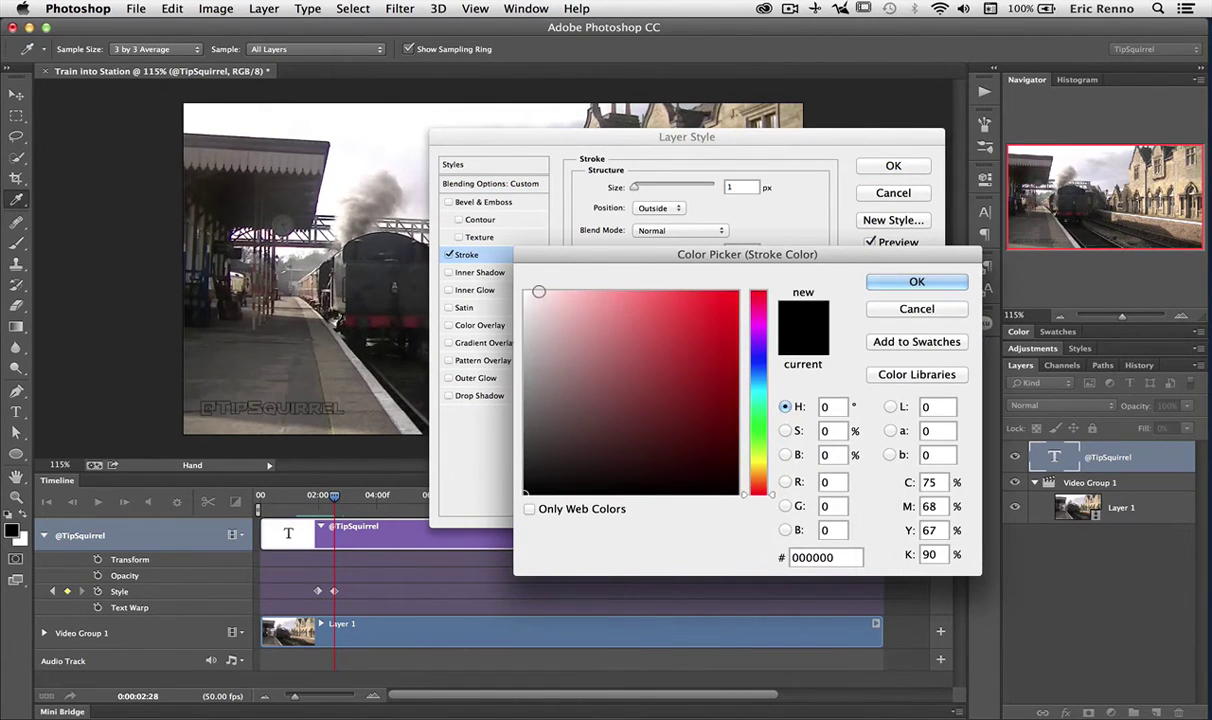
click(951, 285)
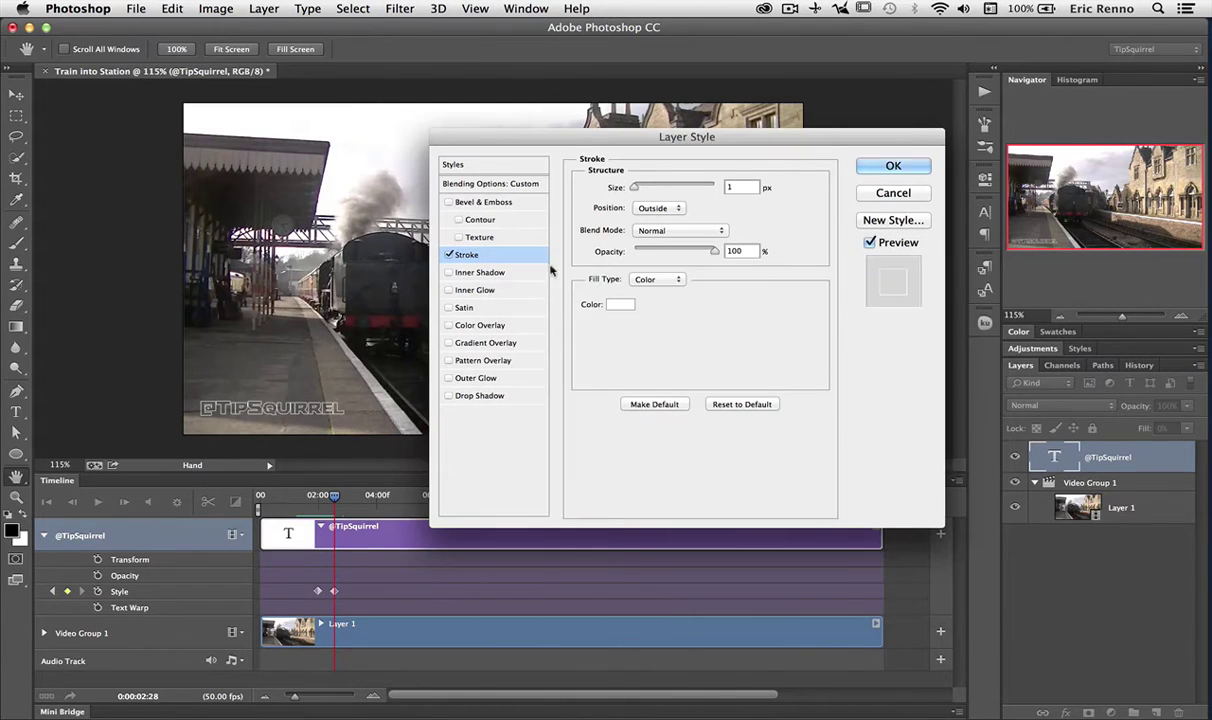
Add a near-white 7 px inner glow and apply the style
click(468, 289)
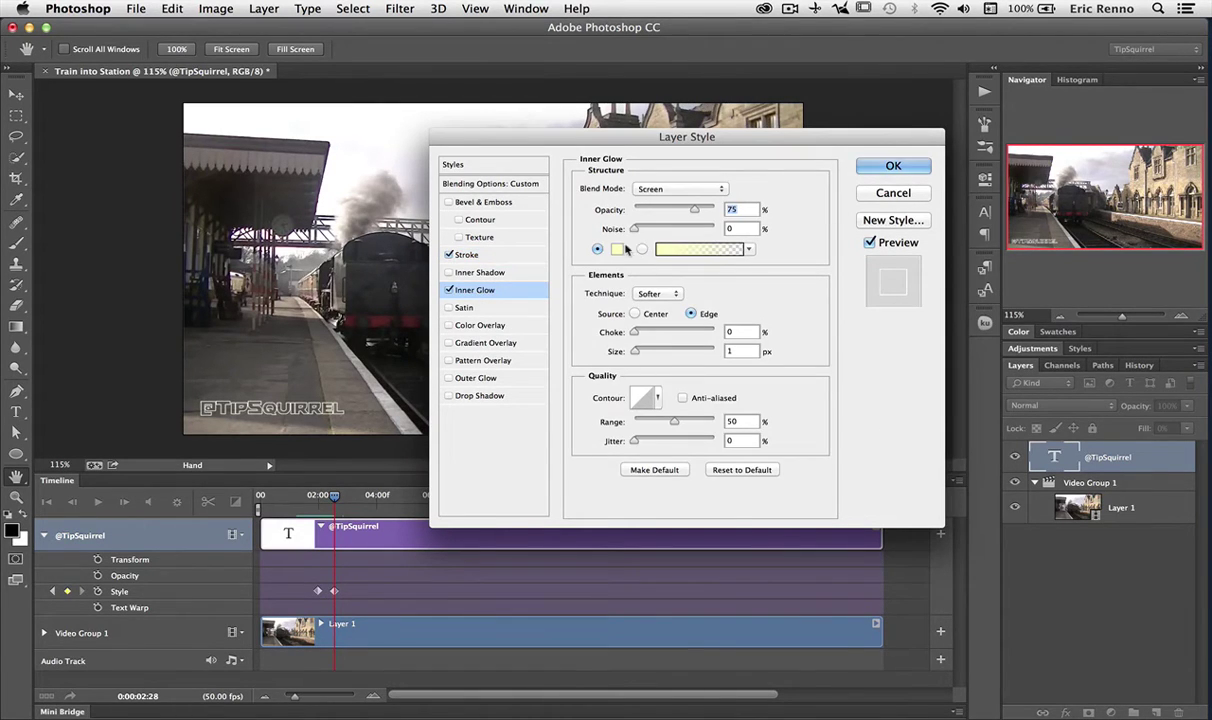
click(620, 248)
click(526, 294)
click(917, 281)
drag(642, 355, 637, 353)
click(886, 168)
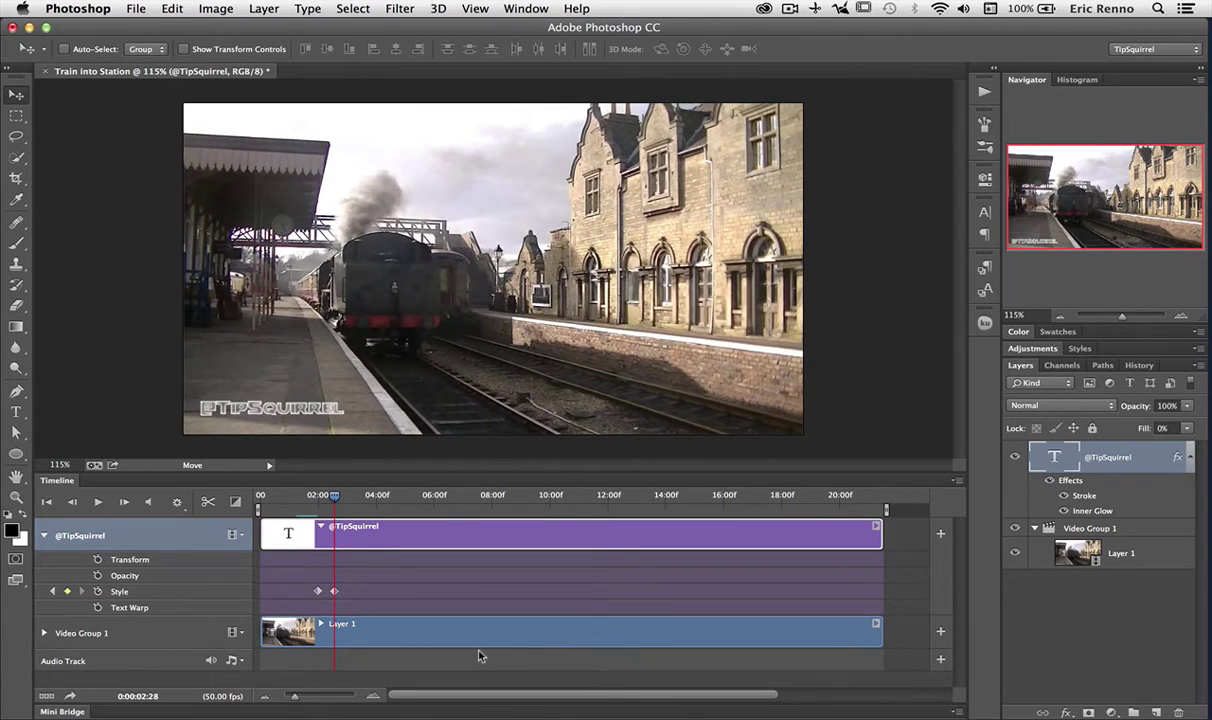
Play the clip from an earlier frame to preview the style animation, then return to 2:28
drag(332, 495, 293, 497)
click(95, 501)
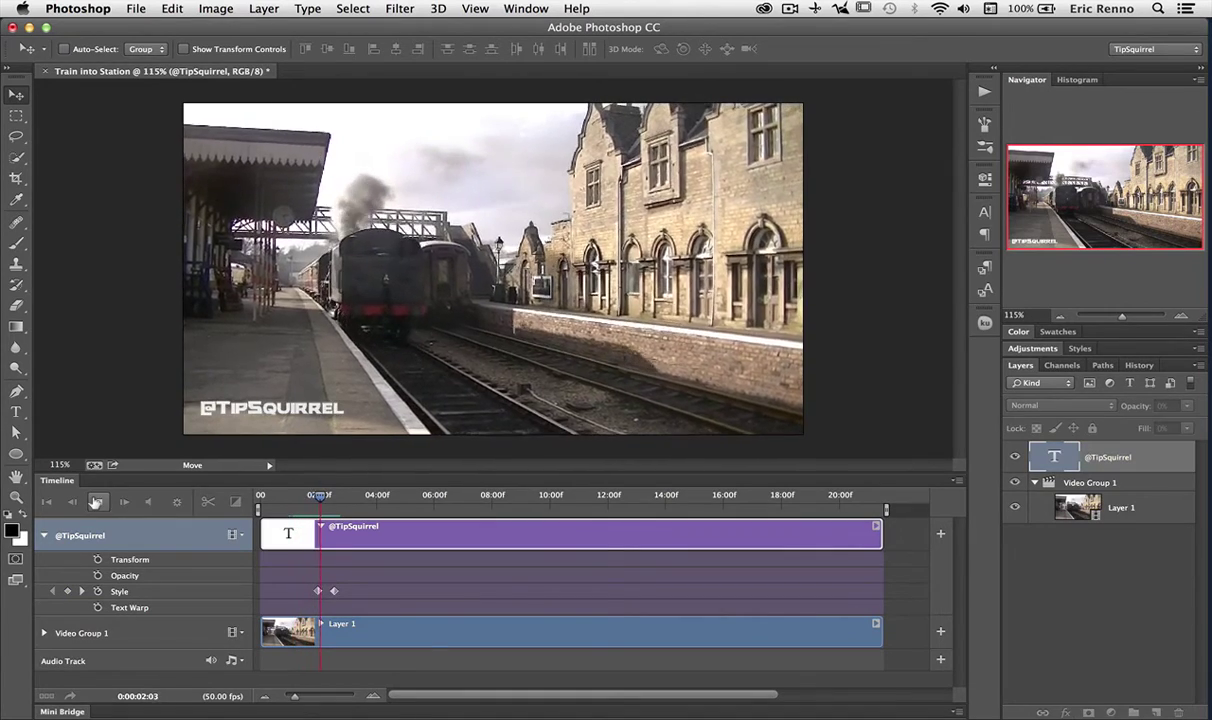
click(95, 501)
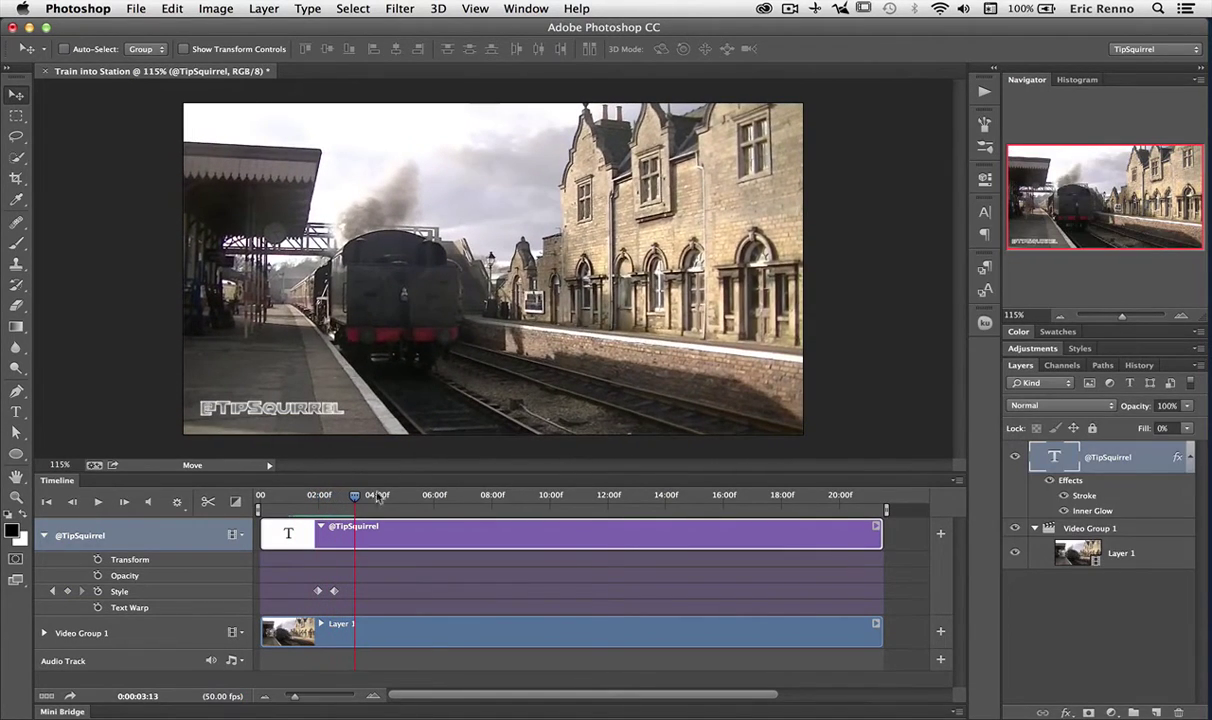
drag(354, 497, 335, 497)
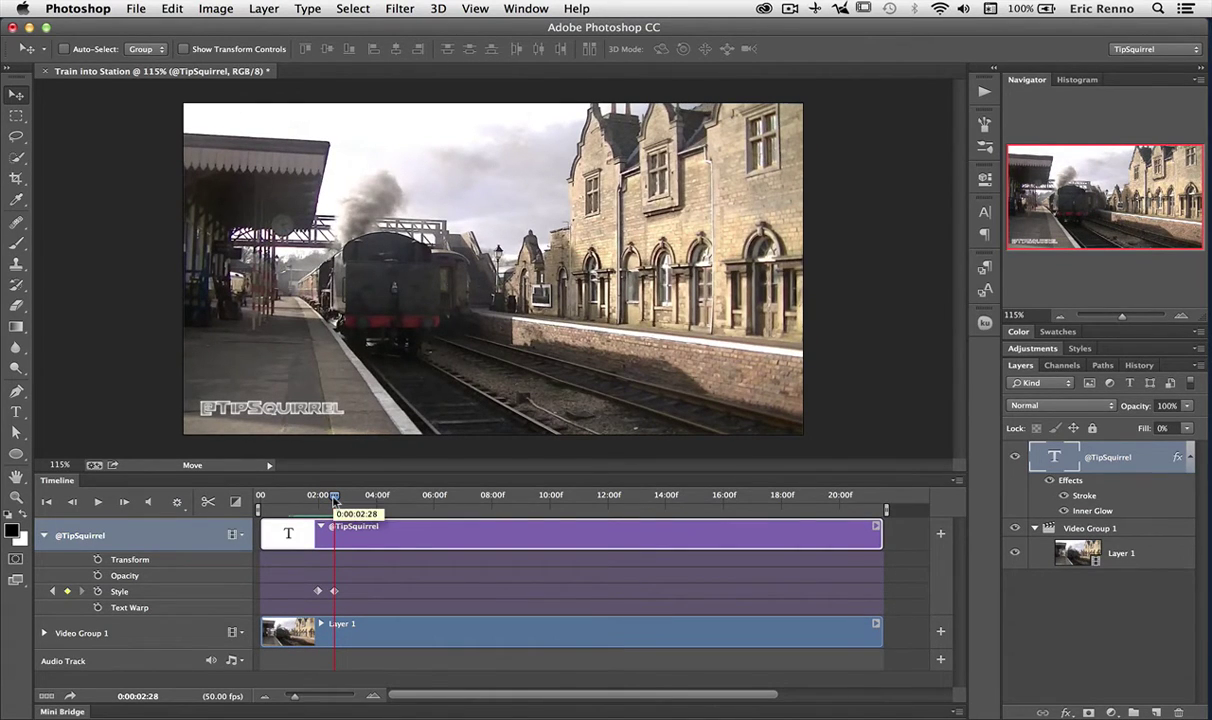
Keyframe opacity at 3:46, then fade the layer to 21% opacity at 4:20
drag(335, 497, 373, 497)
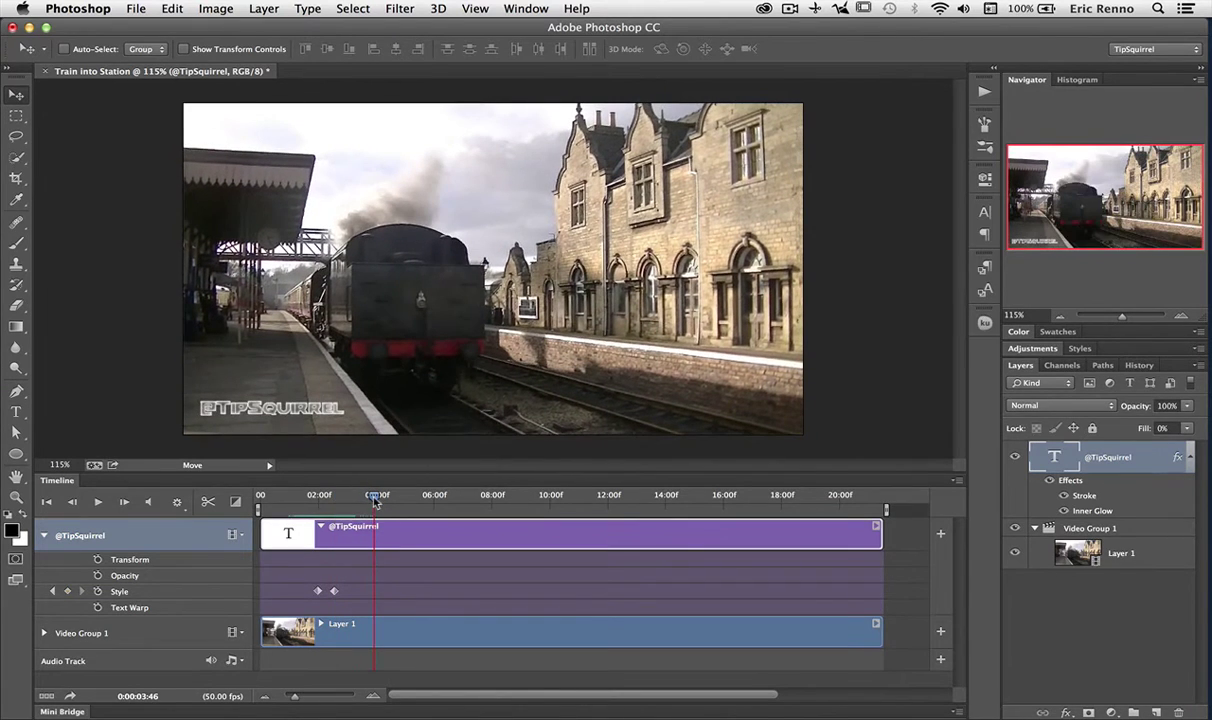
click(98, 576)
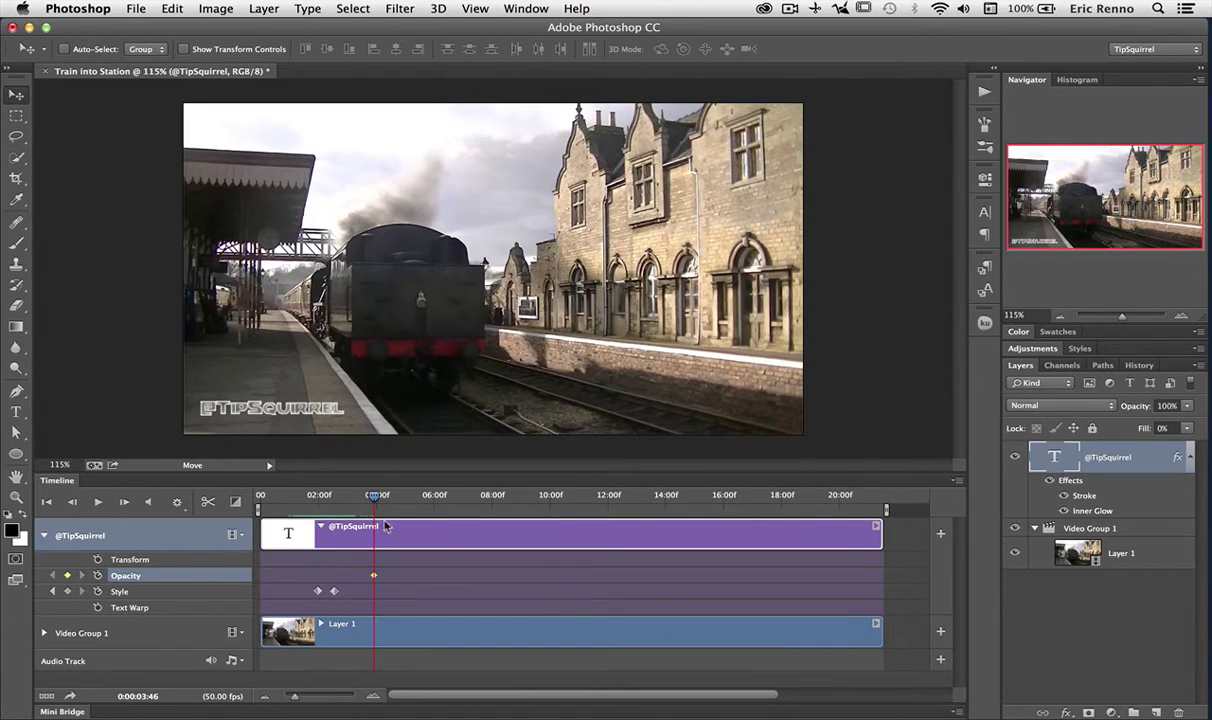
drag(376, 500, 387, 500)
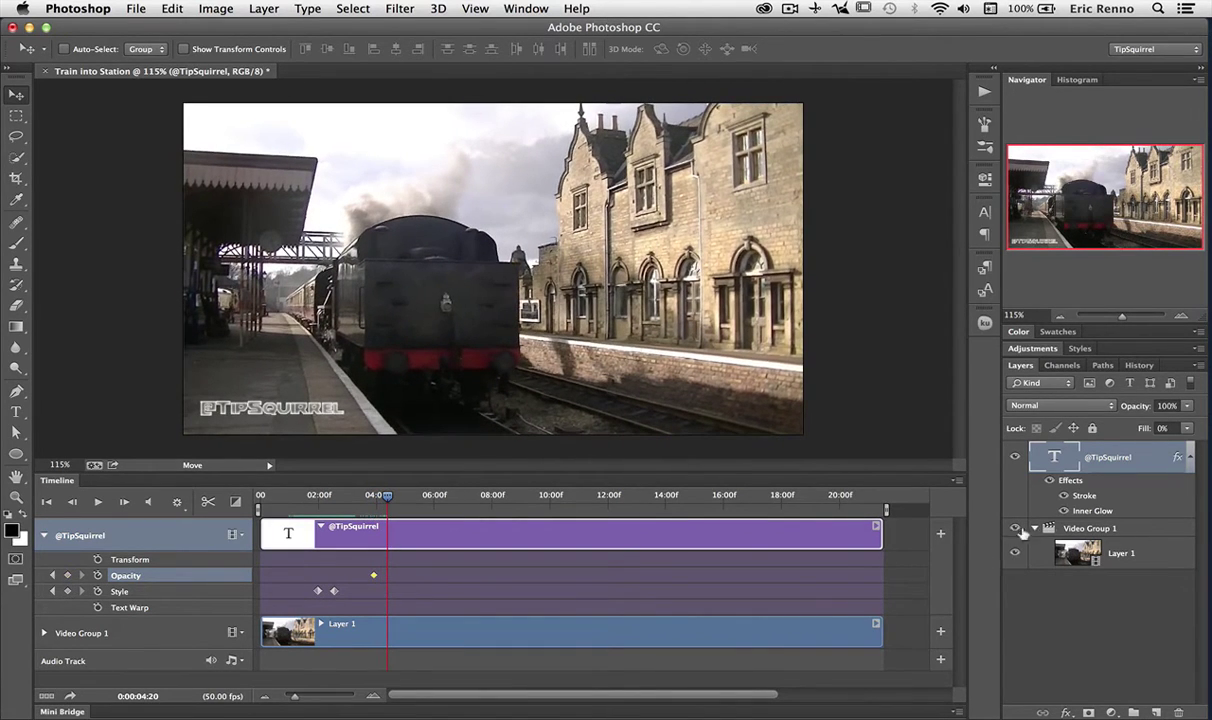
click(1187, 406)
drag(1189, 425, 1131, 440)
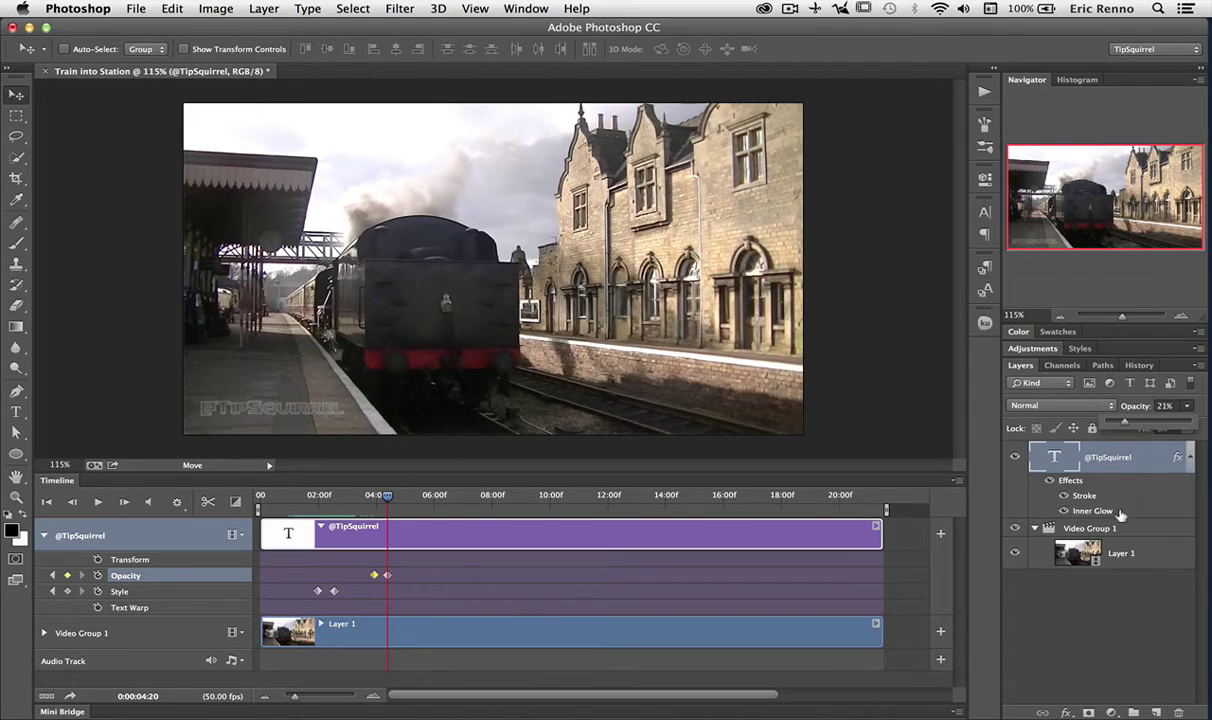
click(1165, 405)
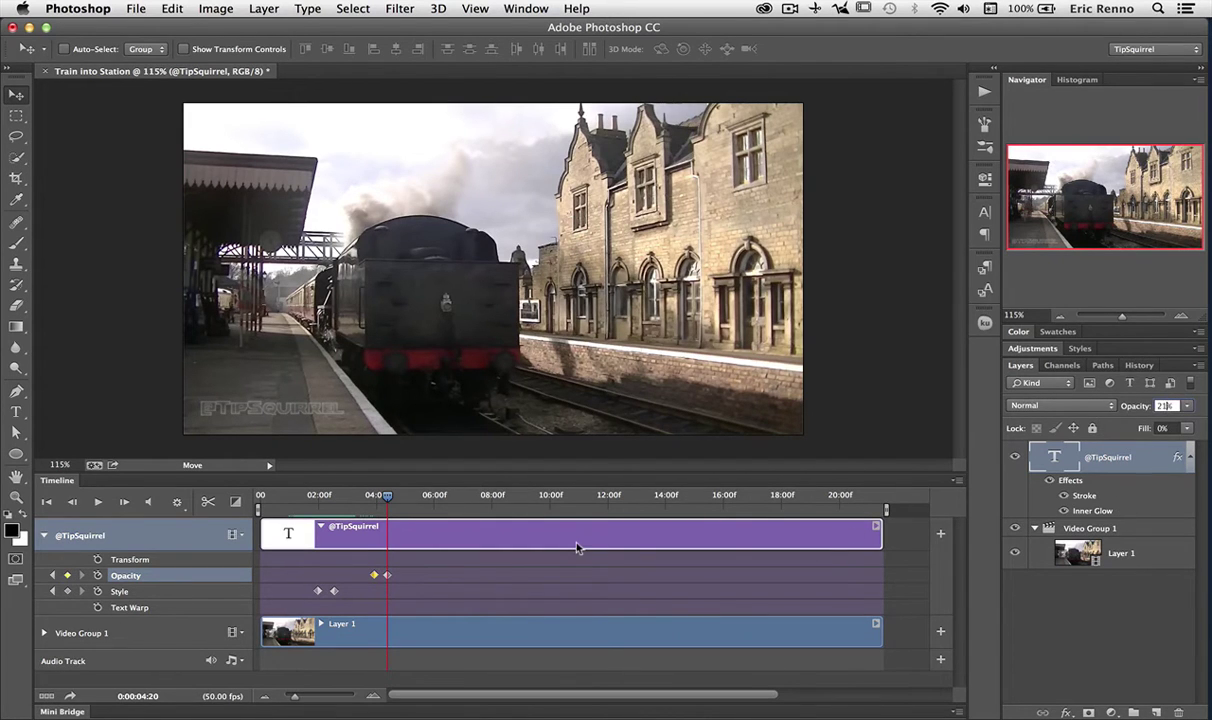
Preview the fade from an earlier point, then place the playhead at 5:48
click(303, 495)
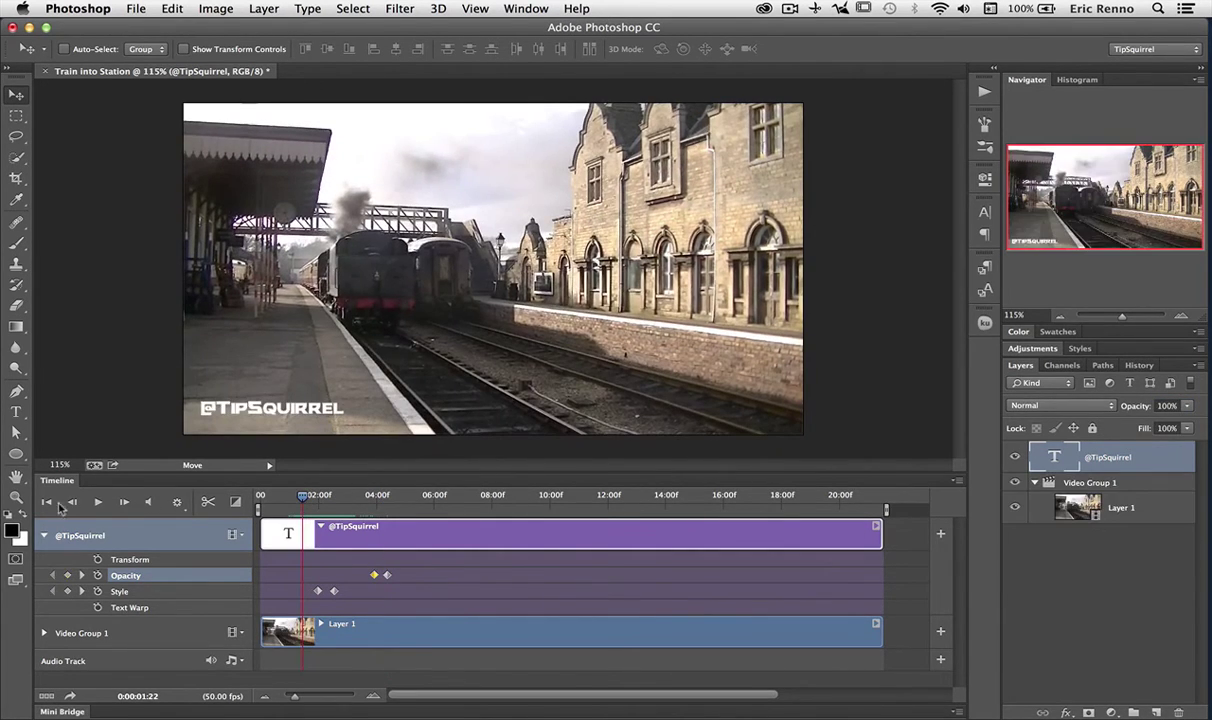
click(89, 501)
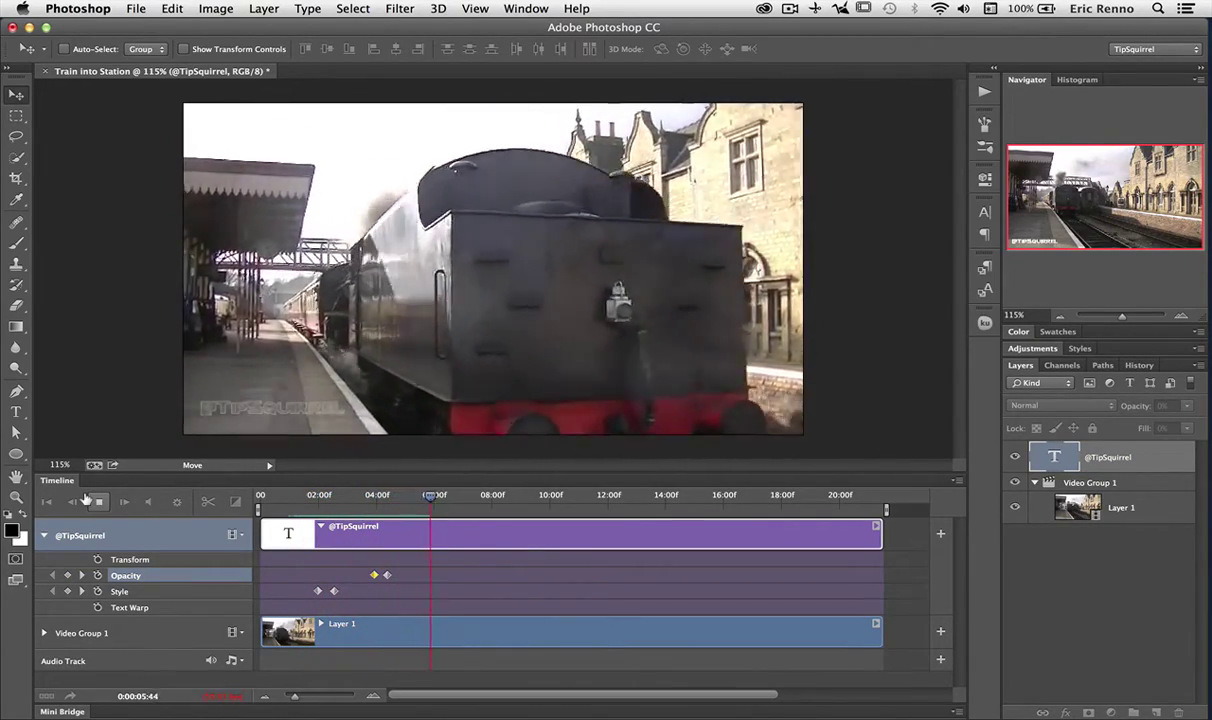
click(97, 501)
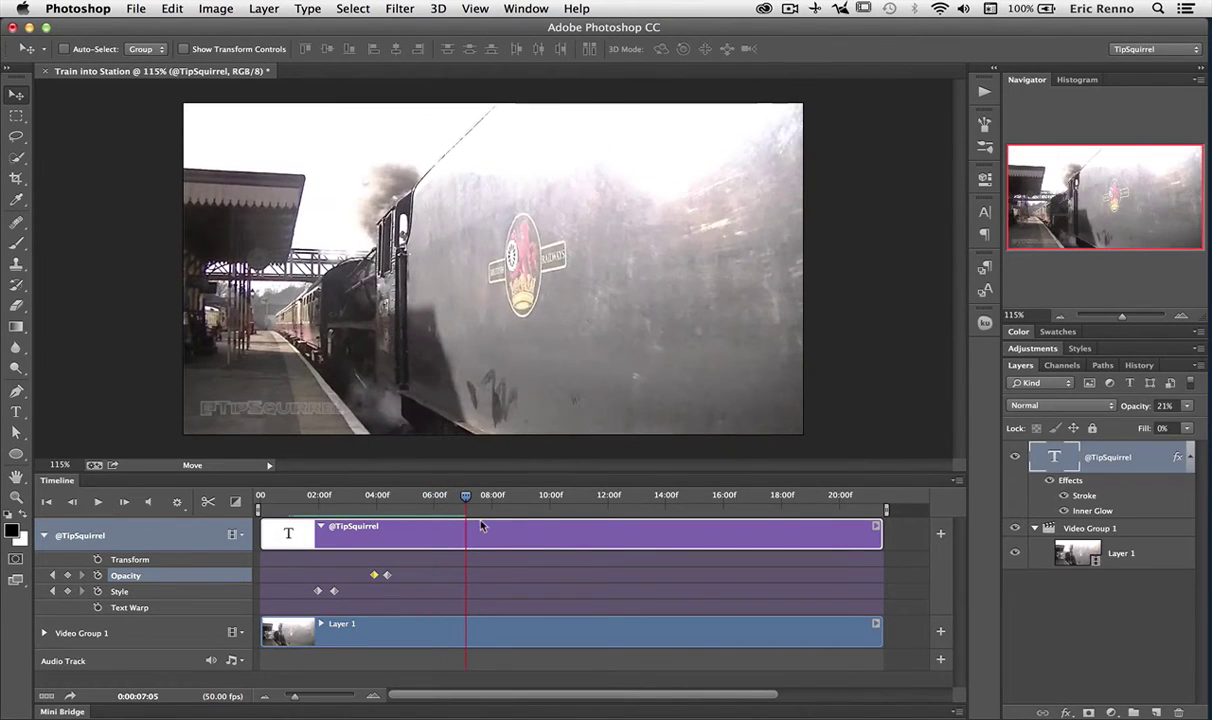
click(441, 497)
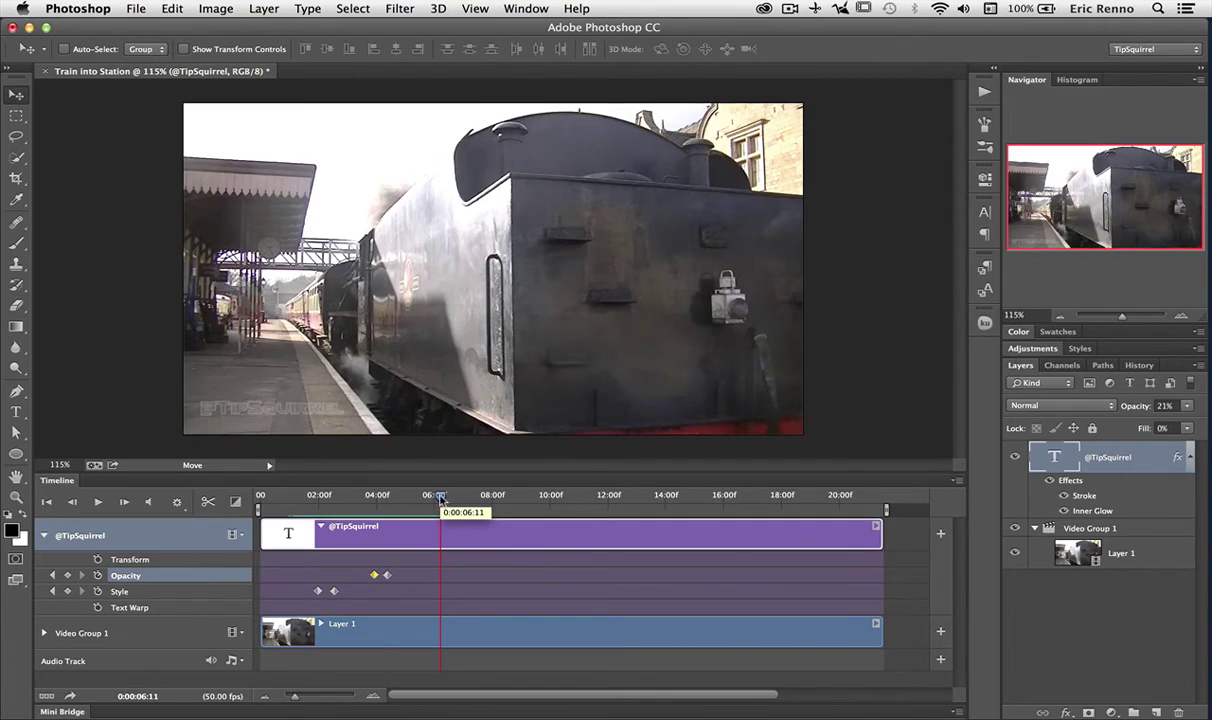
drag(441, 497, 433, 497)
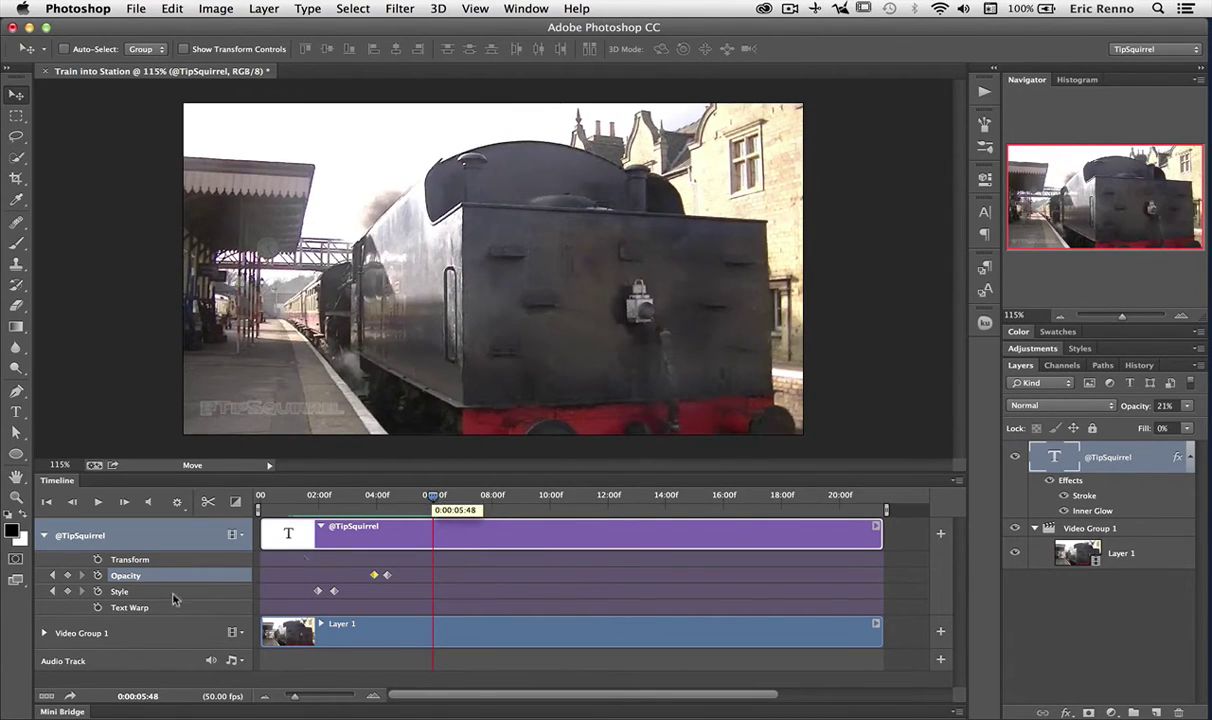
Add an opacity keyframe at 5:48, restore 100% opacity at 6:16, and play from 3:26
click(68, 576)
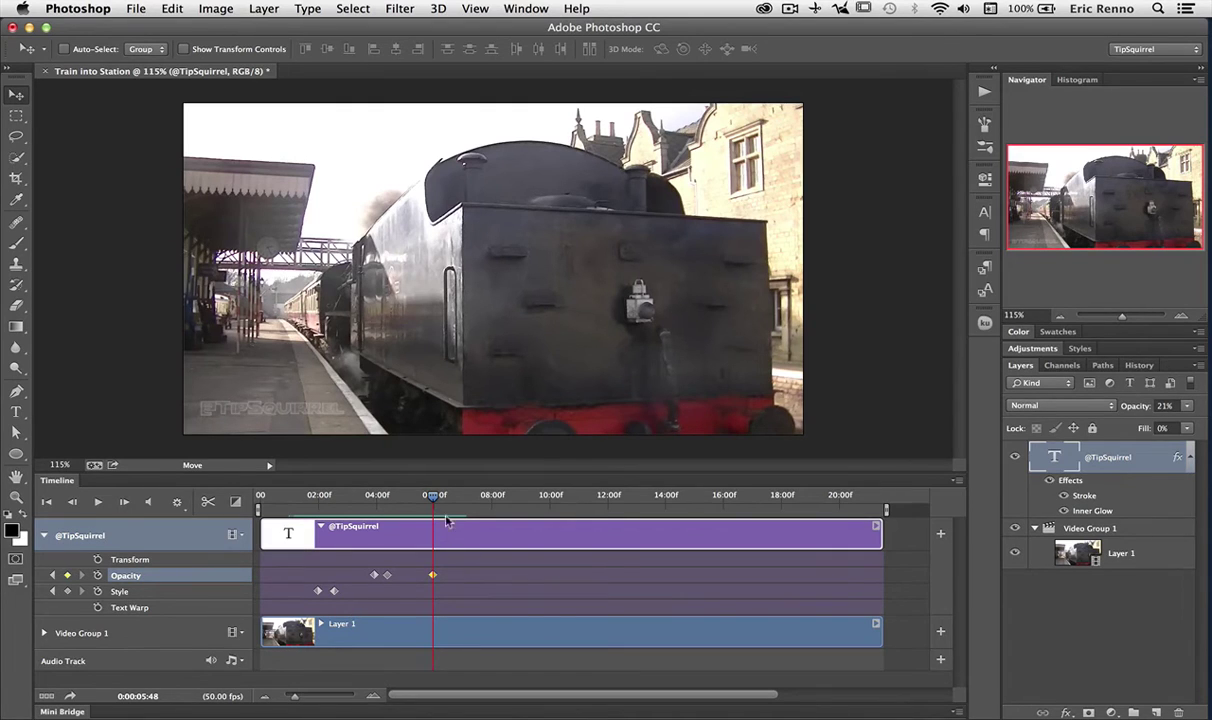
drag(435, 500, 443, 497)
click(1187, 405)
drag(1133, 421, 1195, 421)
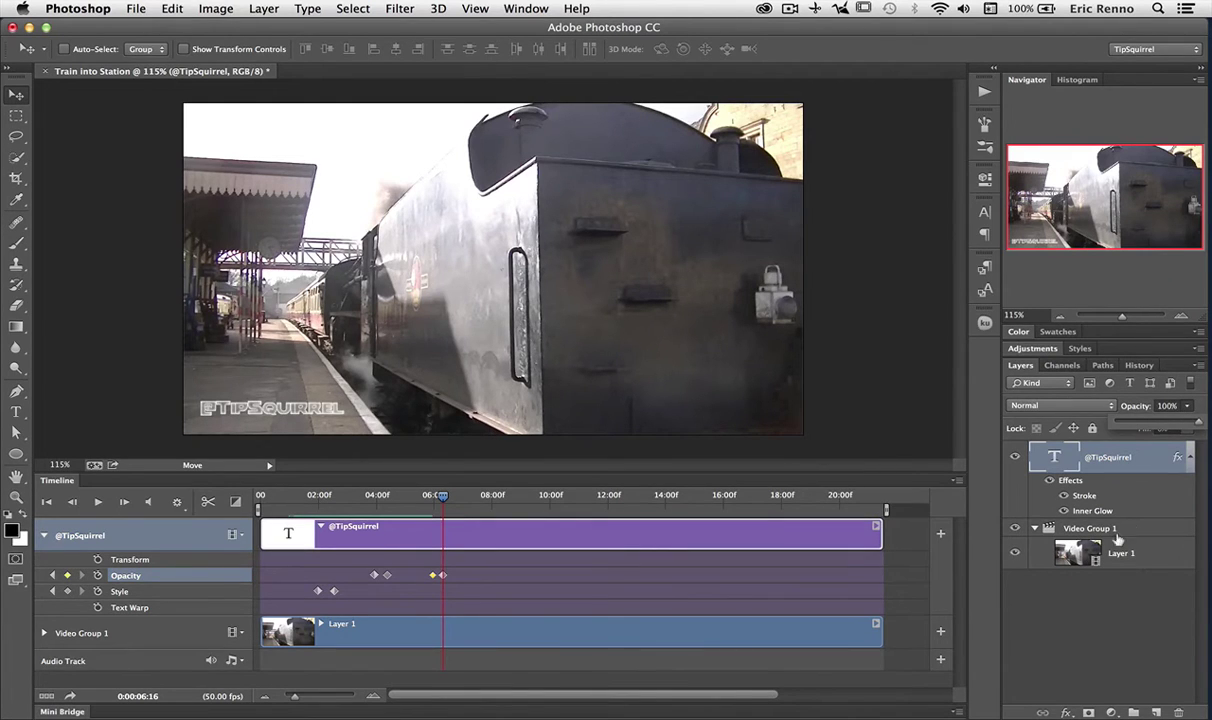
click(1065, 651)
click(362, 495)
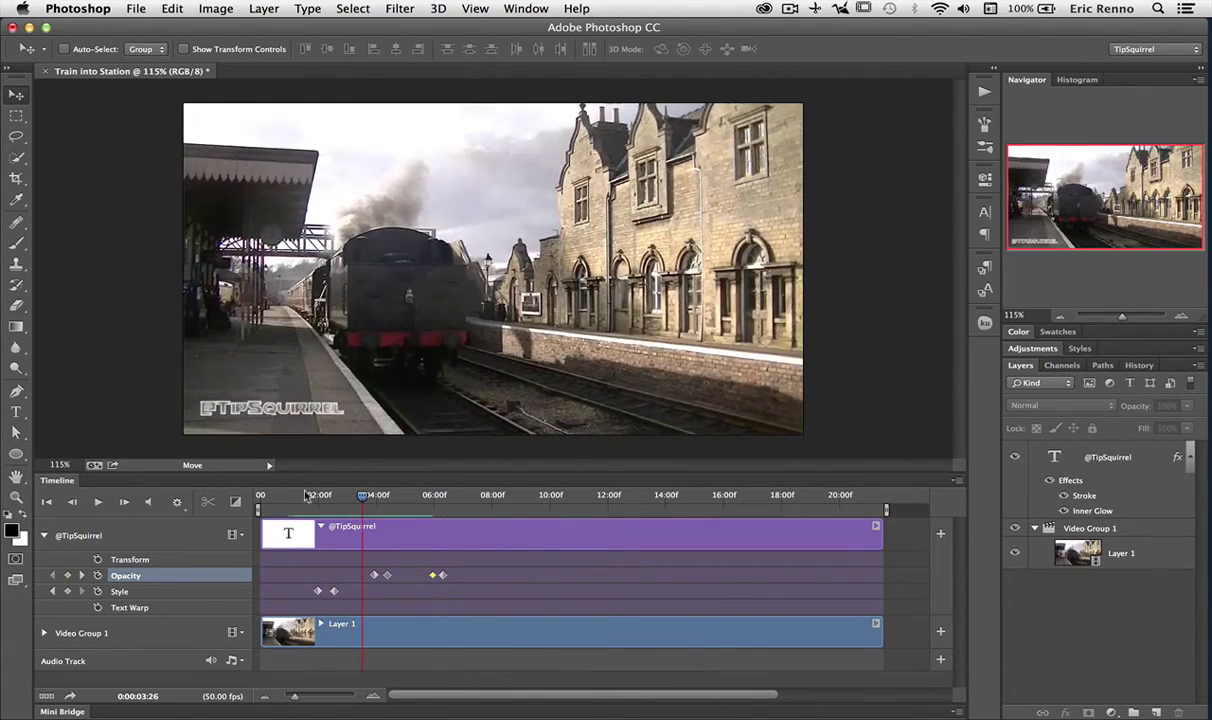
click(98, 503)
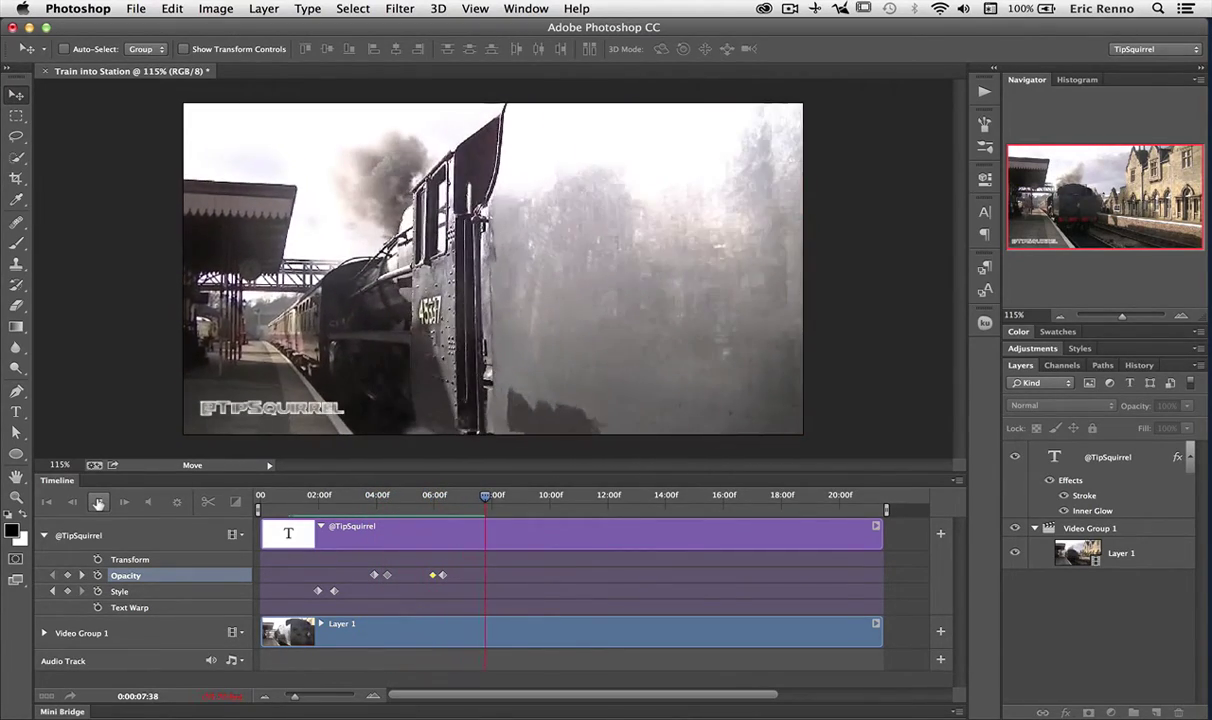
Stop playback, copy the first two Opacity keyframes, and paste them at 7:38
click(98, 503)
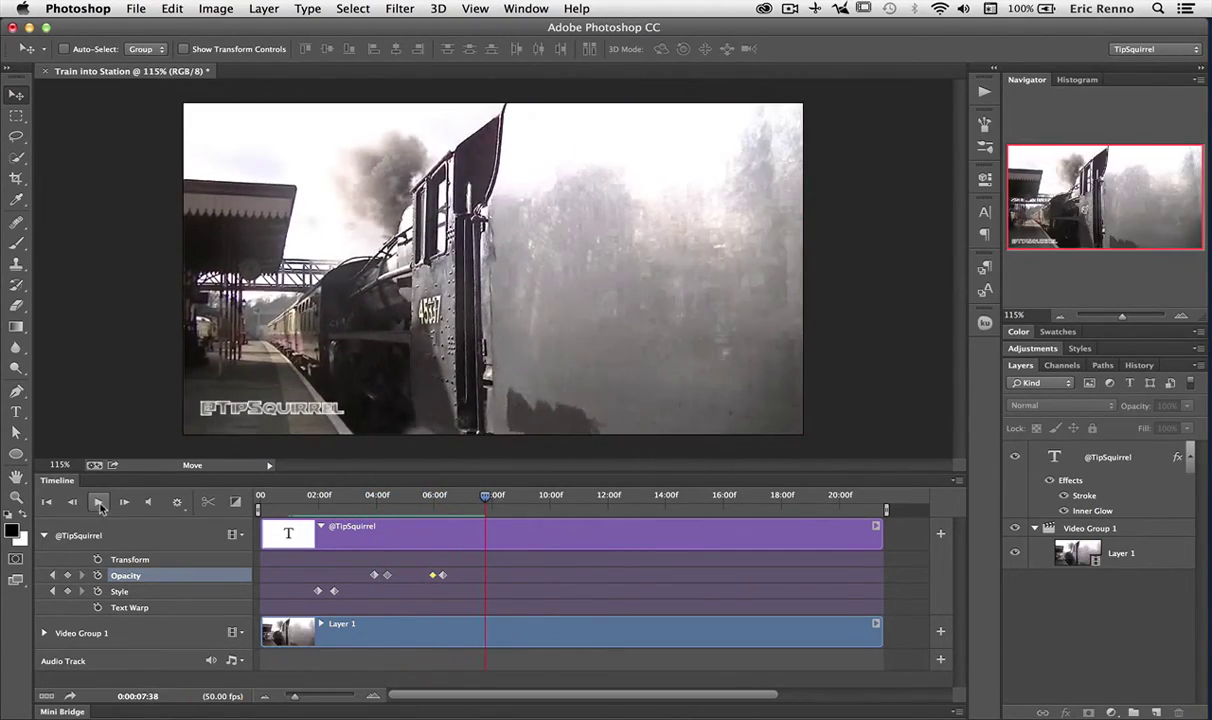
click(383, 578)
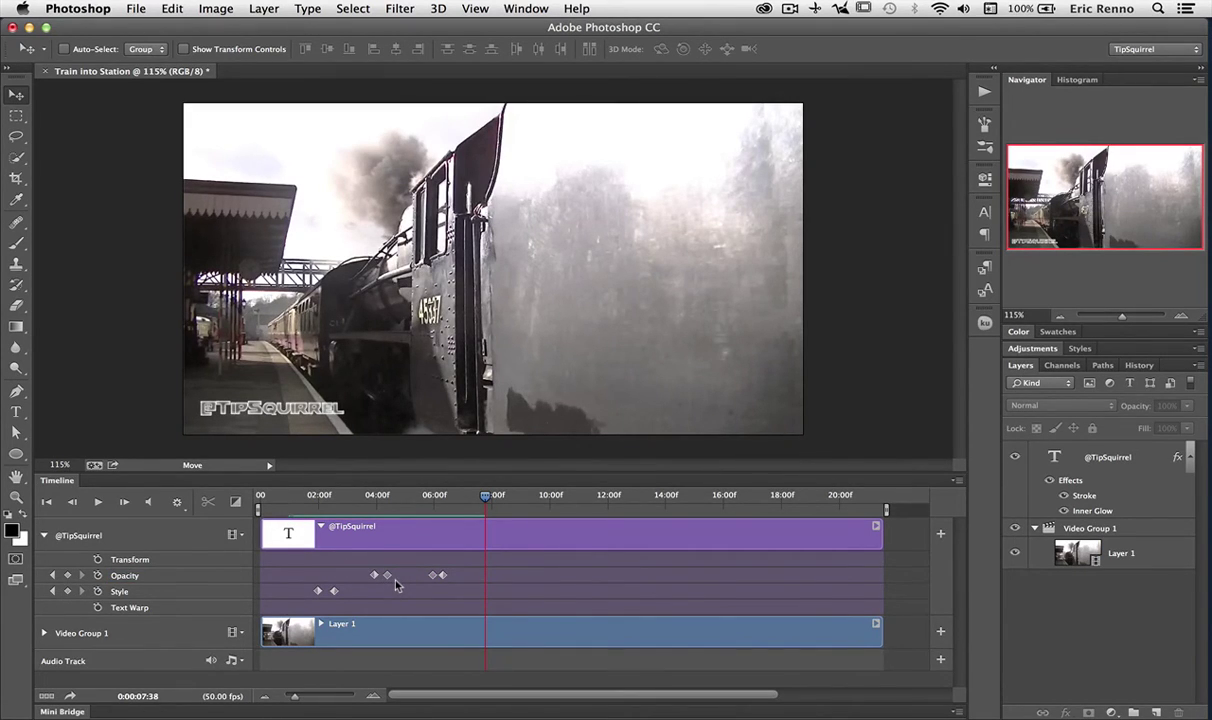
click(394, 579)
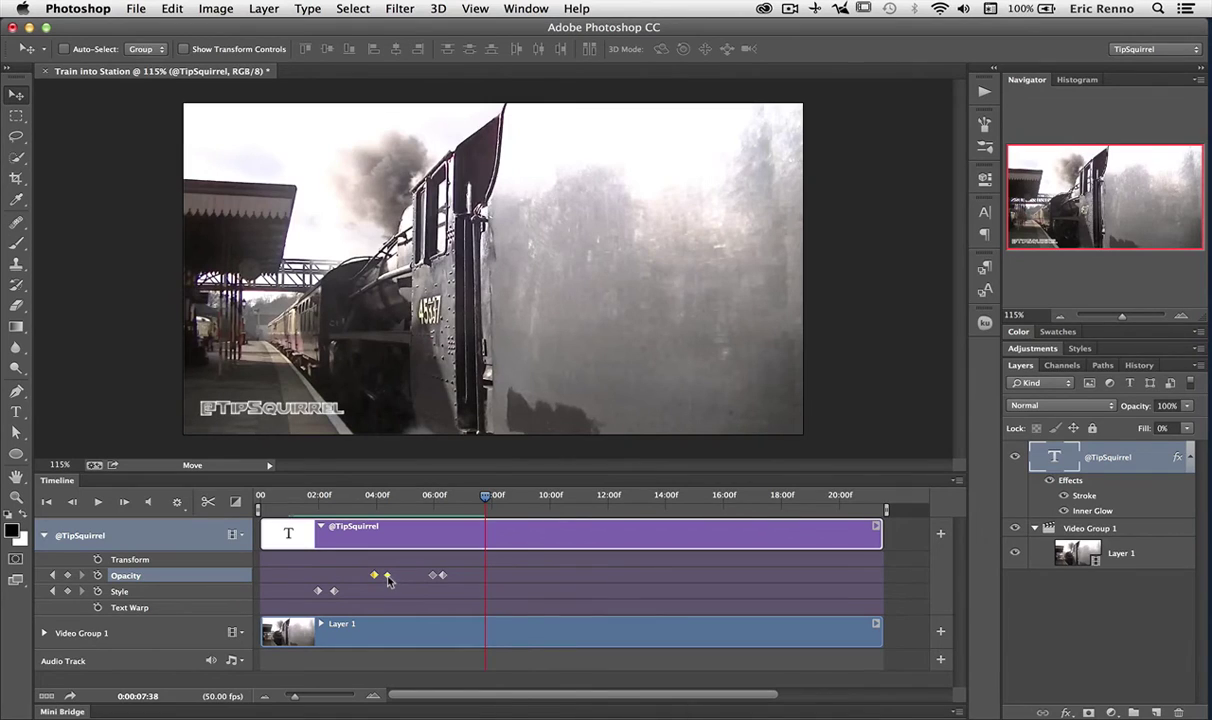
right_click(389, 580)
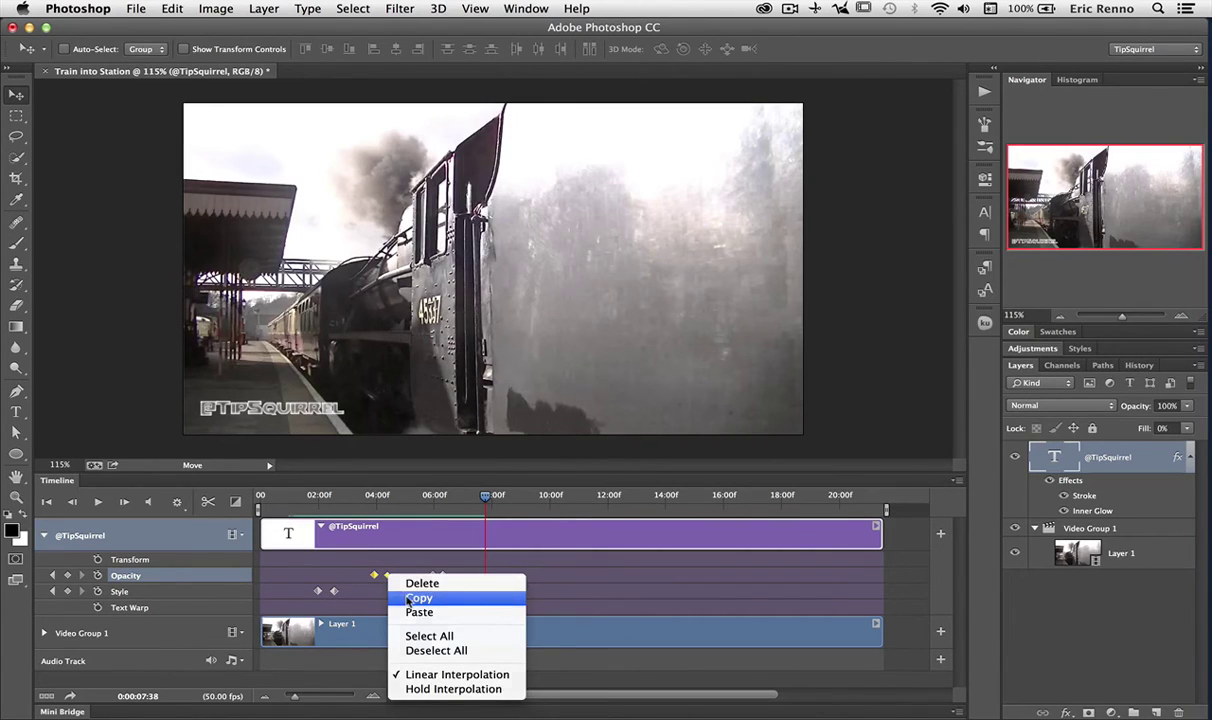
click(419, 597)
right_click(388, 578)
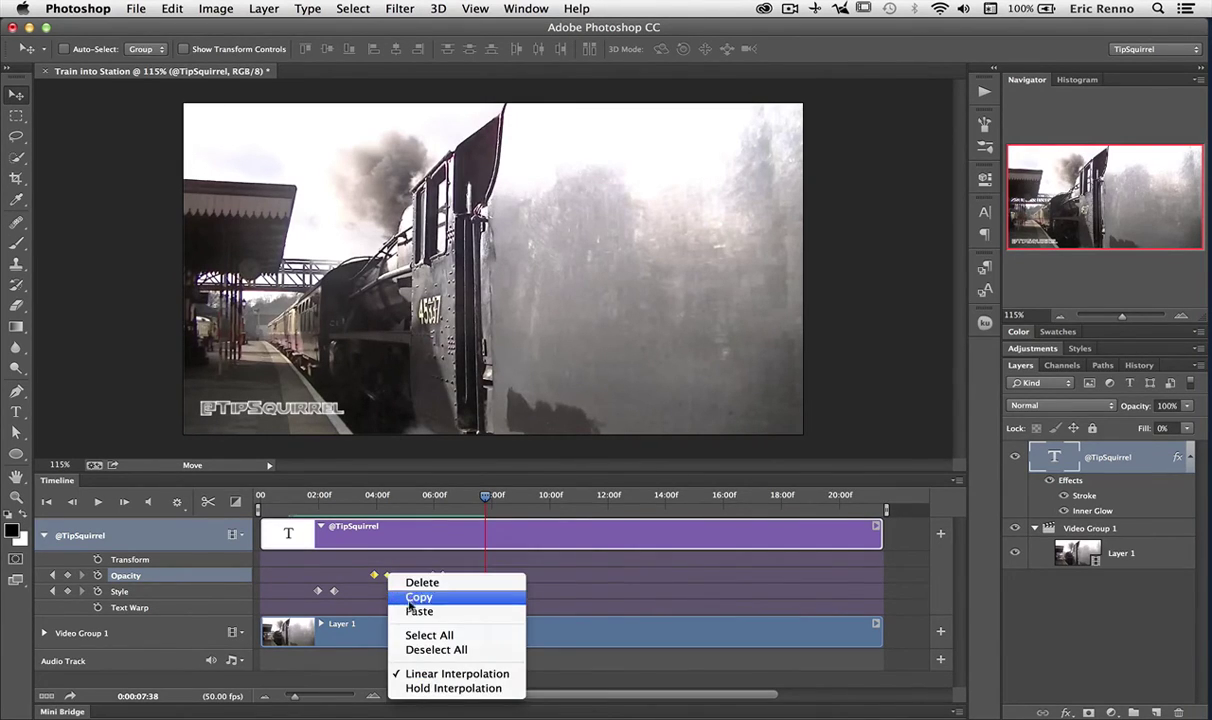
click(410, 613)
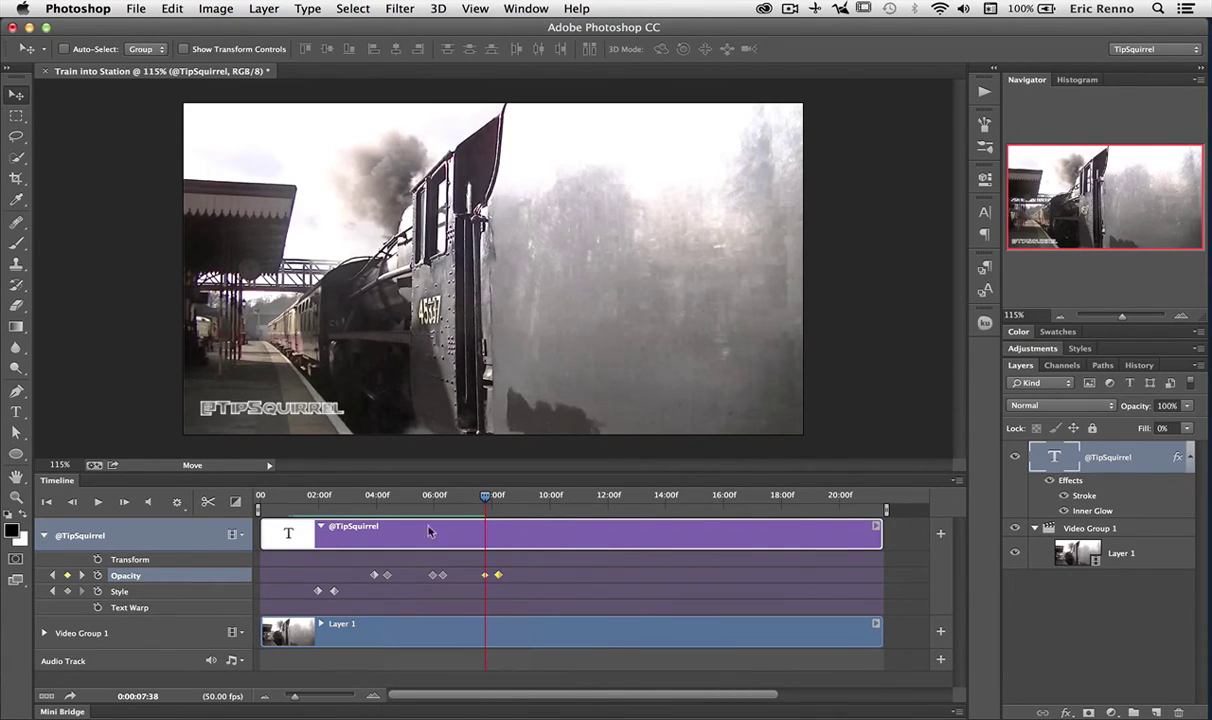
click(350, 495)
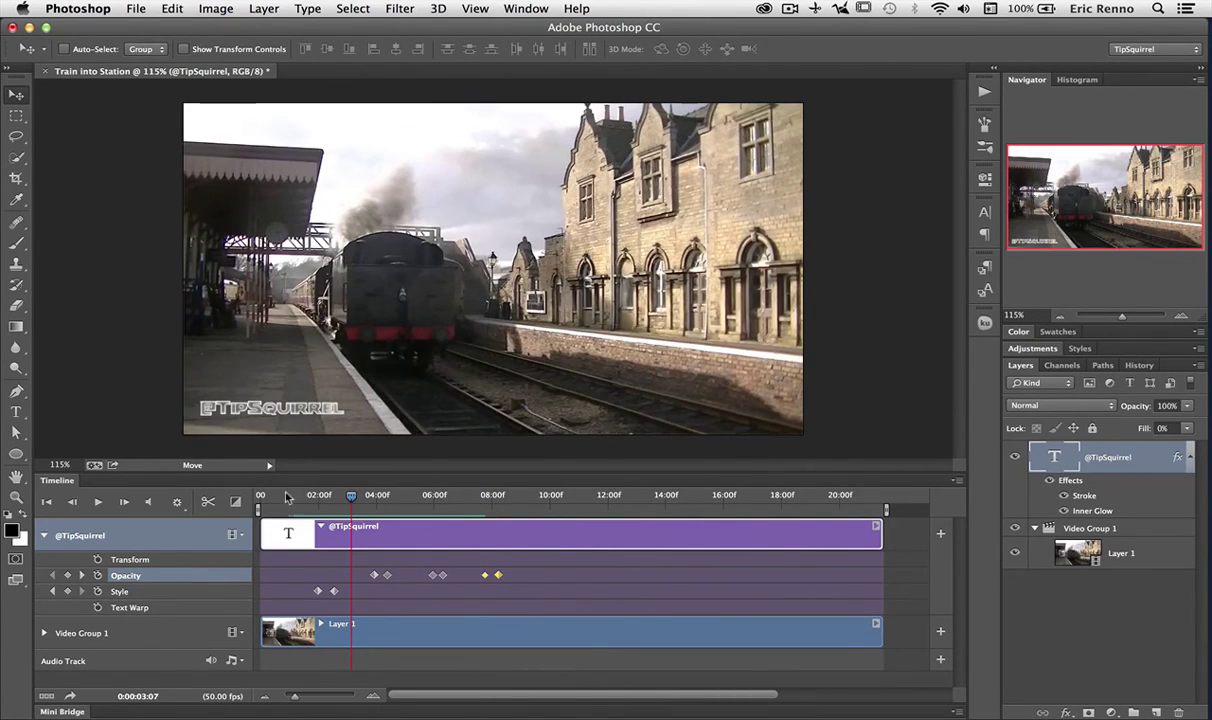
click(103, 502)
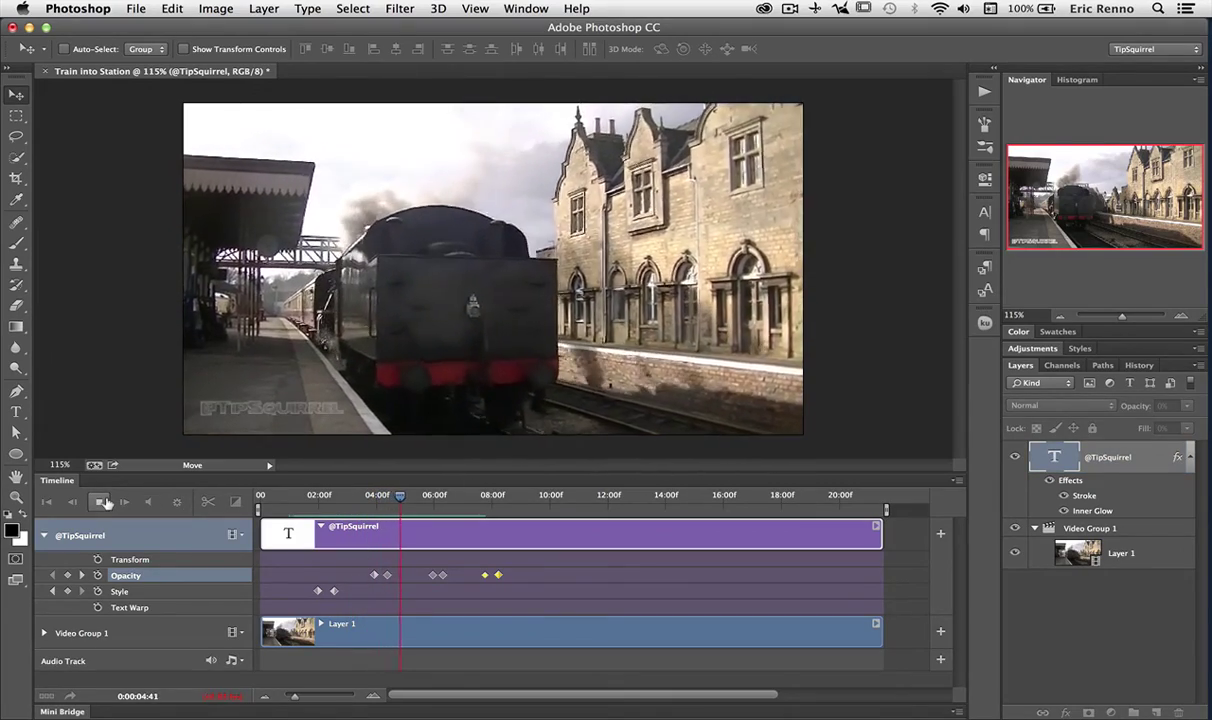